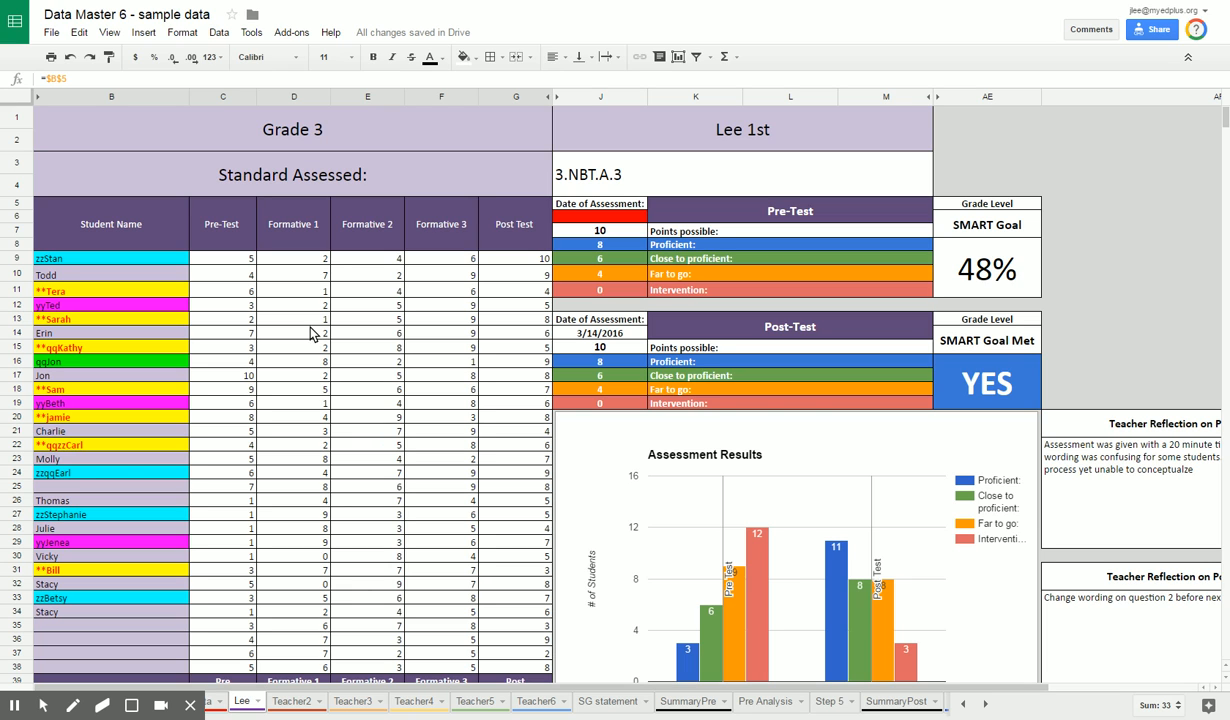
Step: Hide the Formative 1 to Formative 3 columns (D to F) and unhide them again
scroll(310, 330, "down", 1)
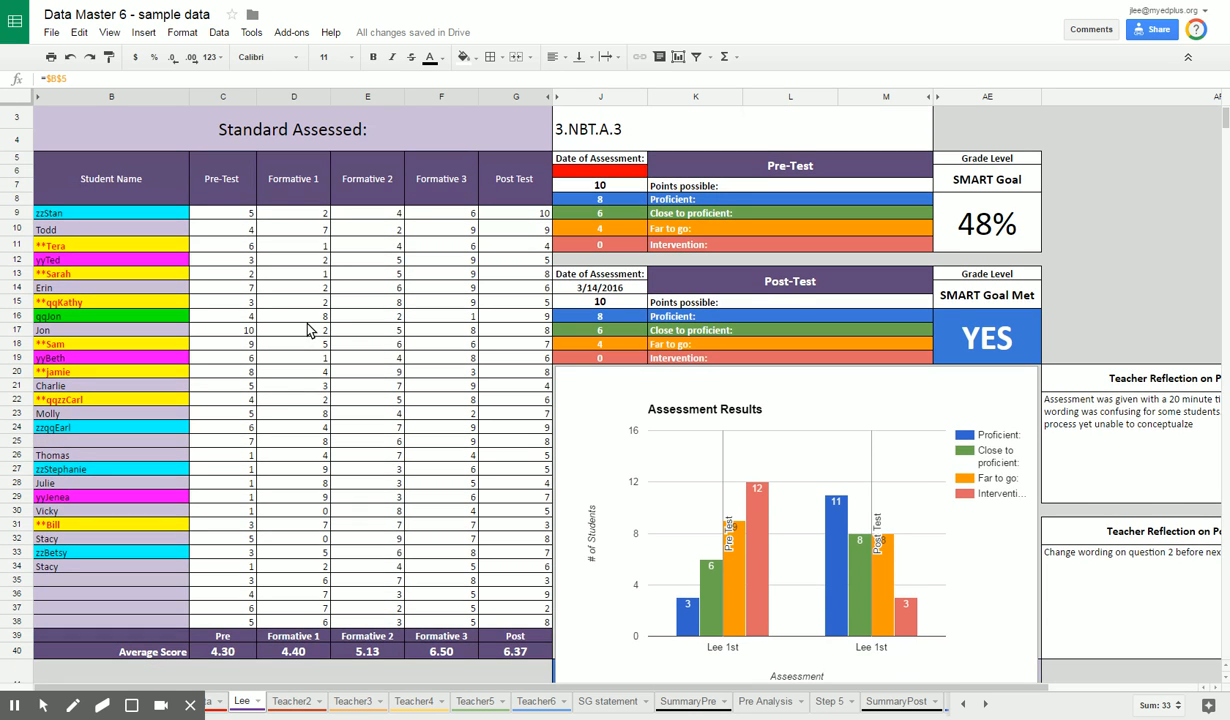
scroll(310, 330, "down", 1)
scroll(310, 330, "up", 1)
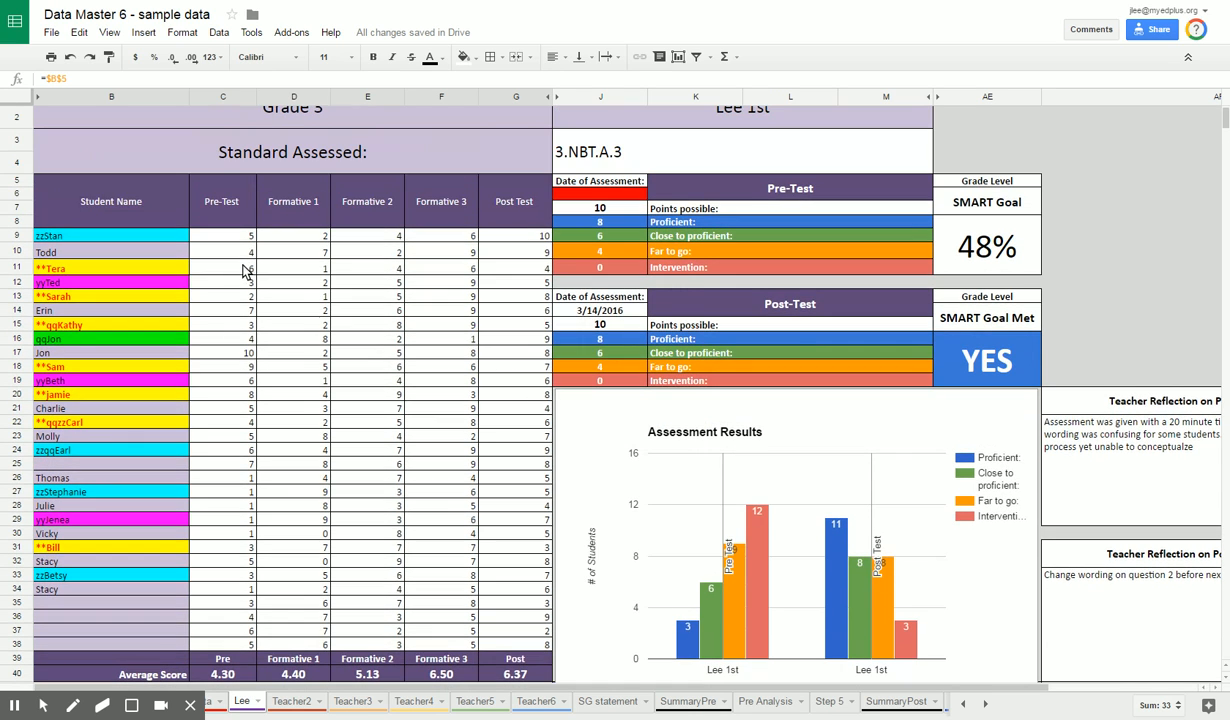
scroll(265, 335, "up", 1)
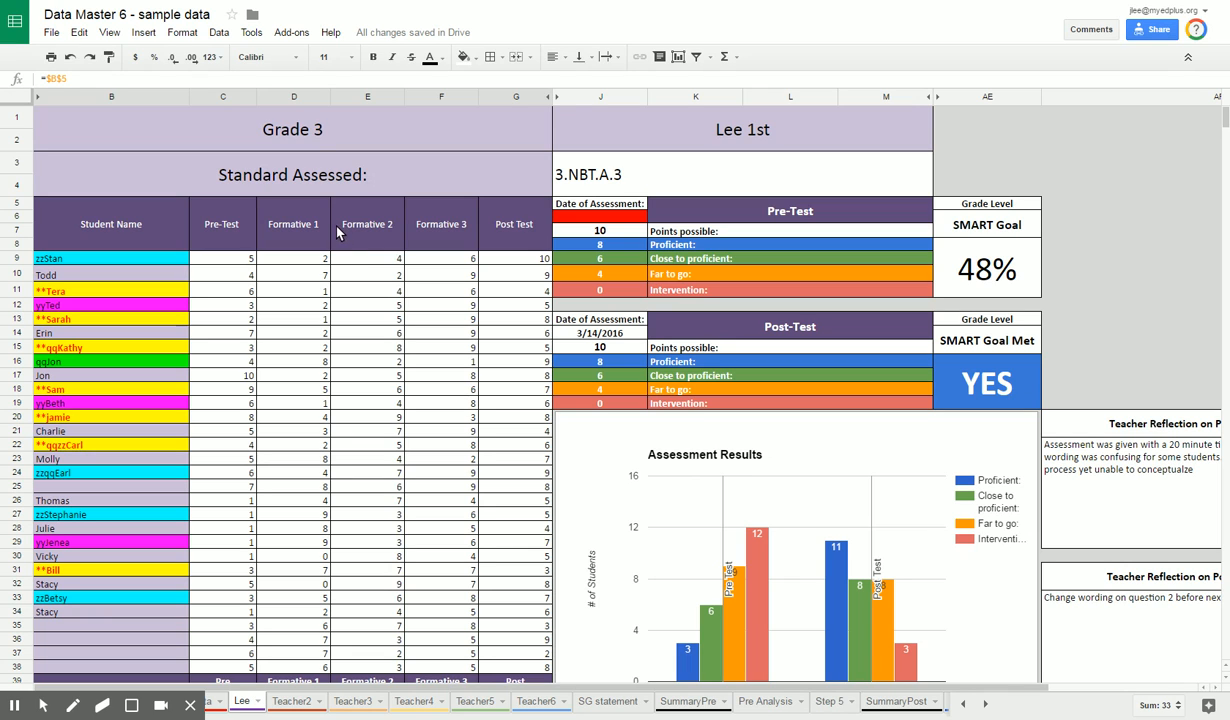
left_click(291, 96)
left_click_drag(291, 103, 440, 103)
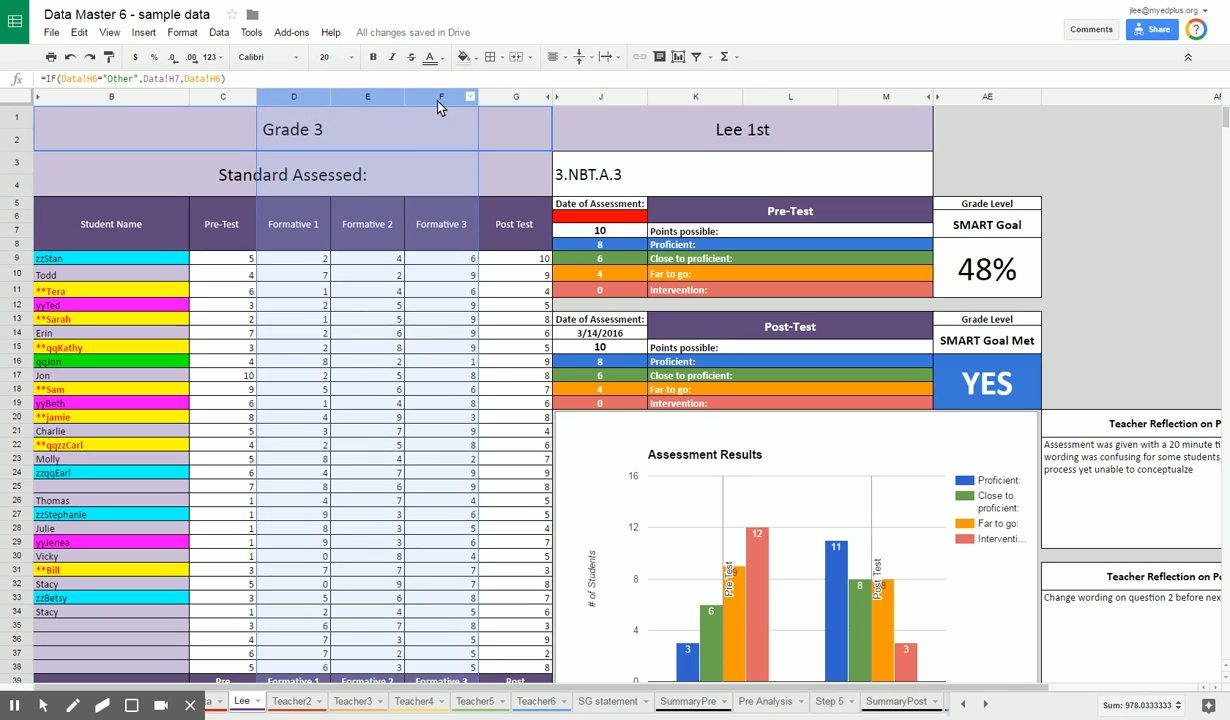
right_click(440, 102)
left_click(472, 282)
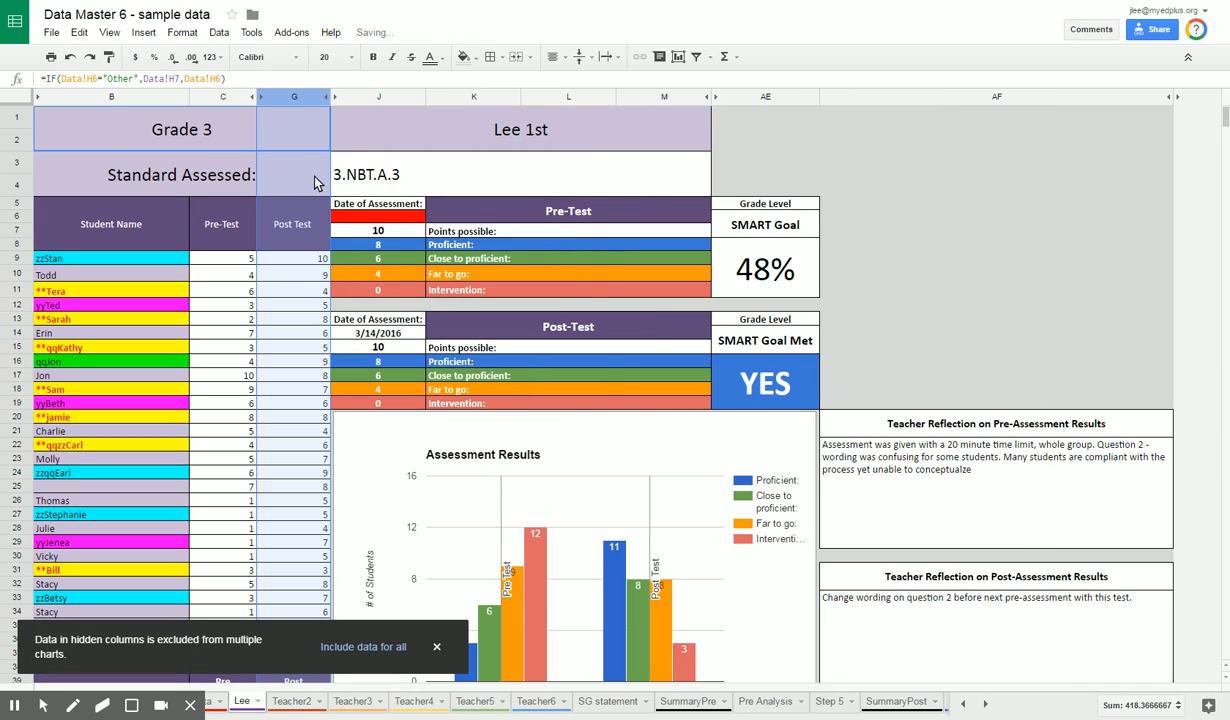
left_click(262, 98)
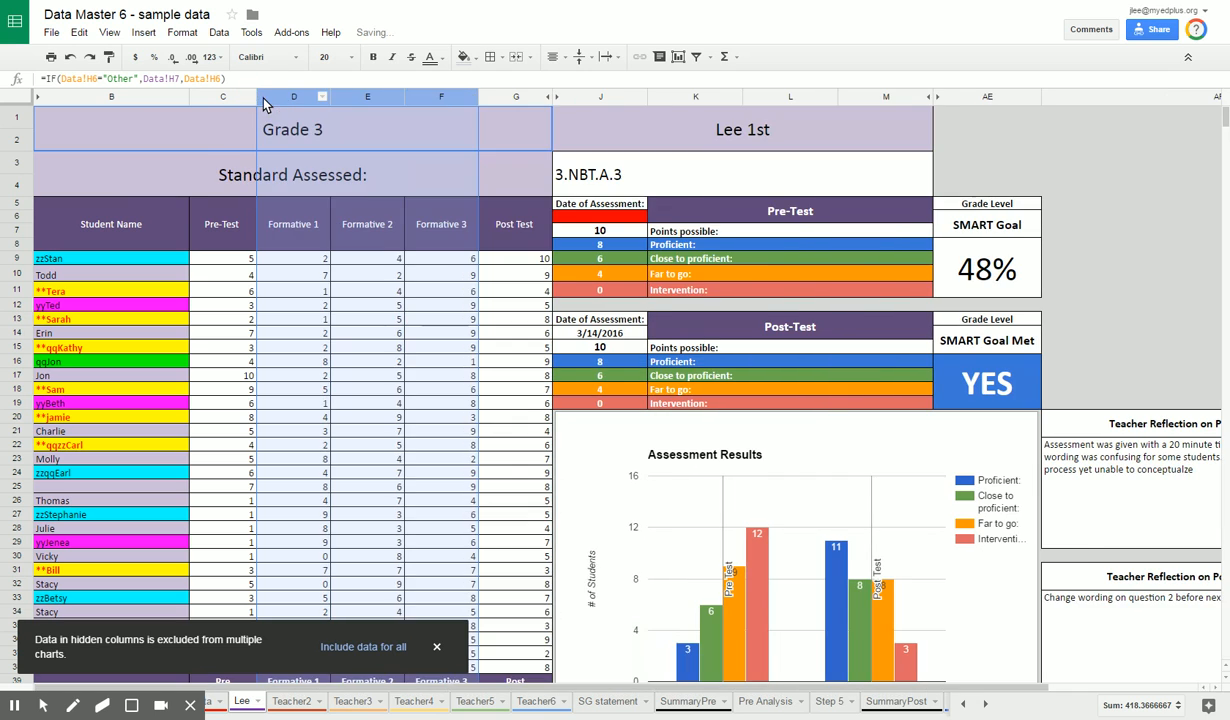
Step: Review the assessment percentages, the subgroup growth charts and the individual student charts below the score table
scroll(288, 200, "down", 10)
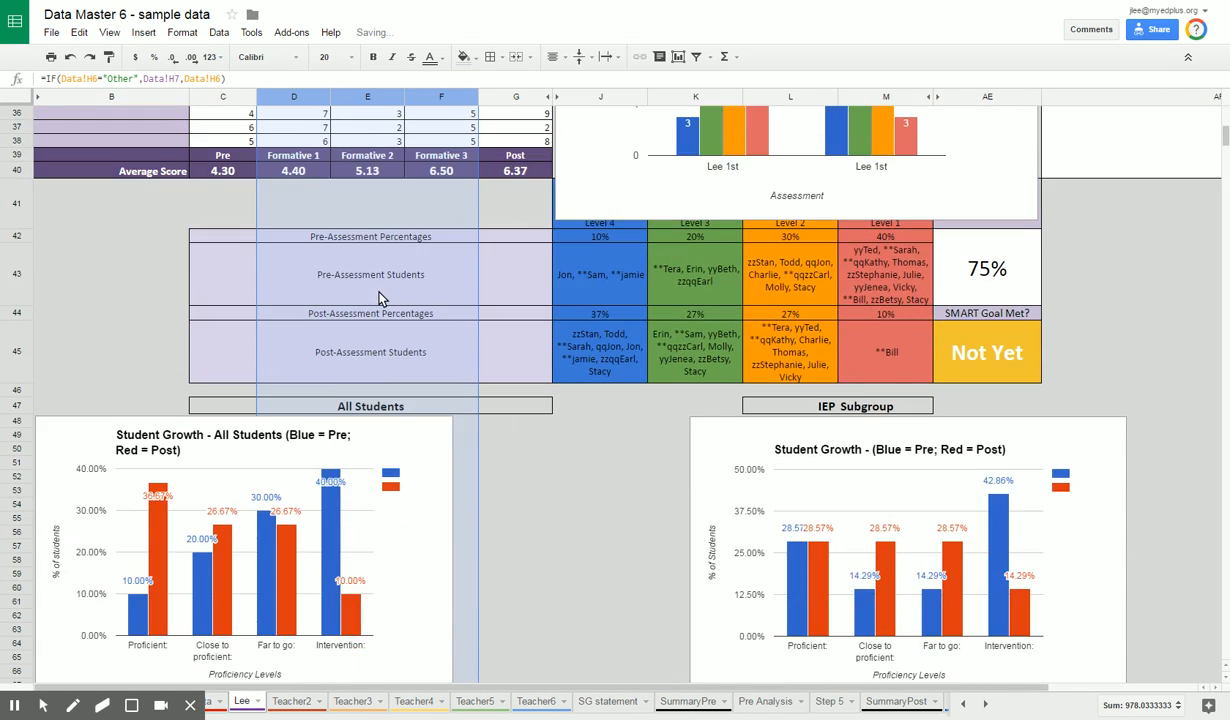
scroll(380, 297, "down", 3)
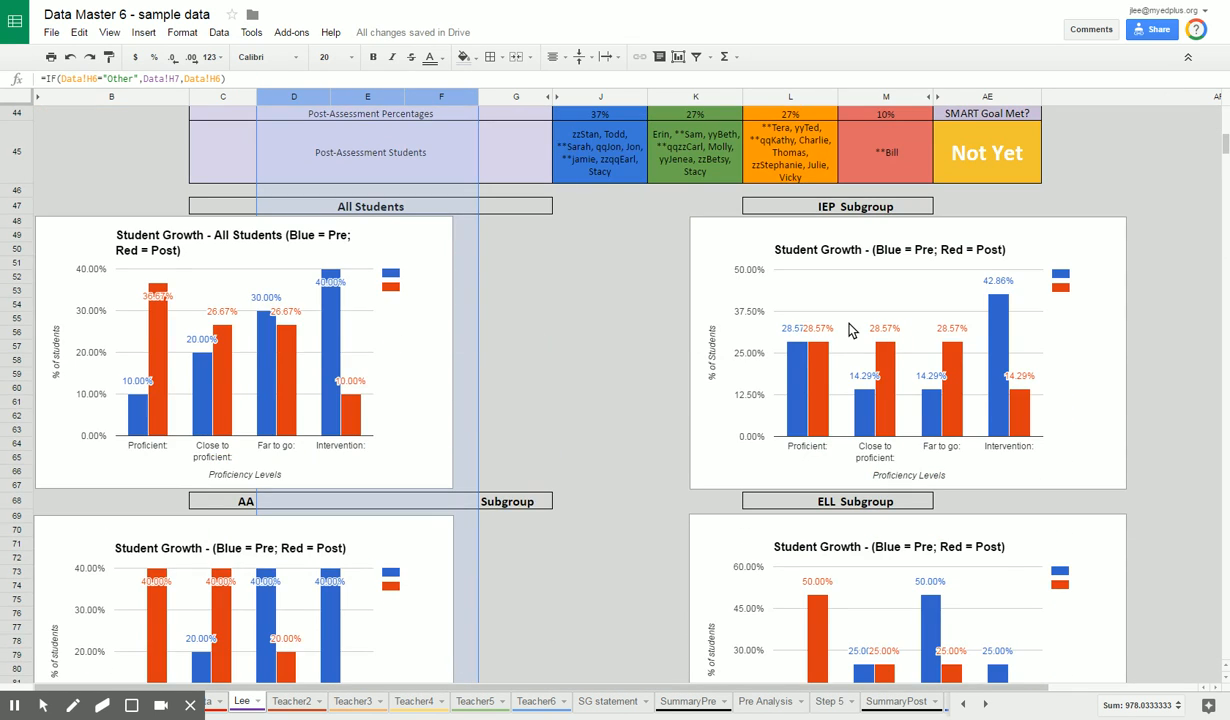
scroll(558, 355, "down", 5)
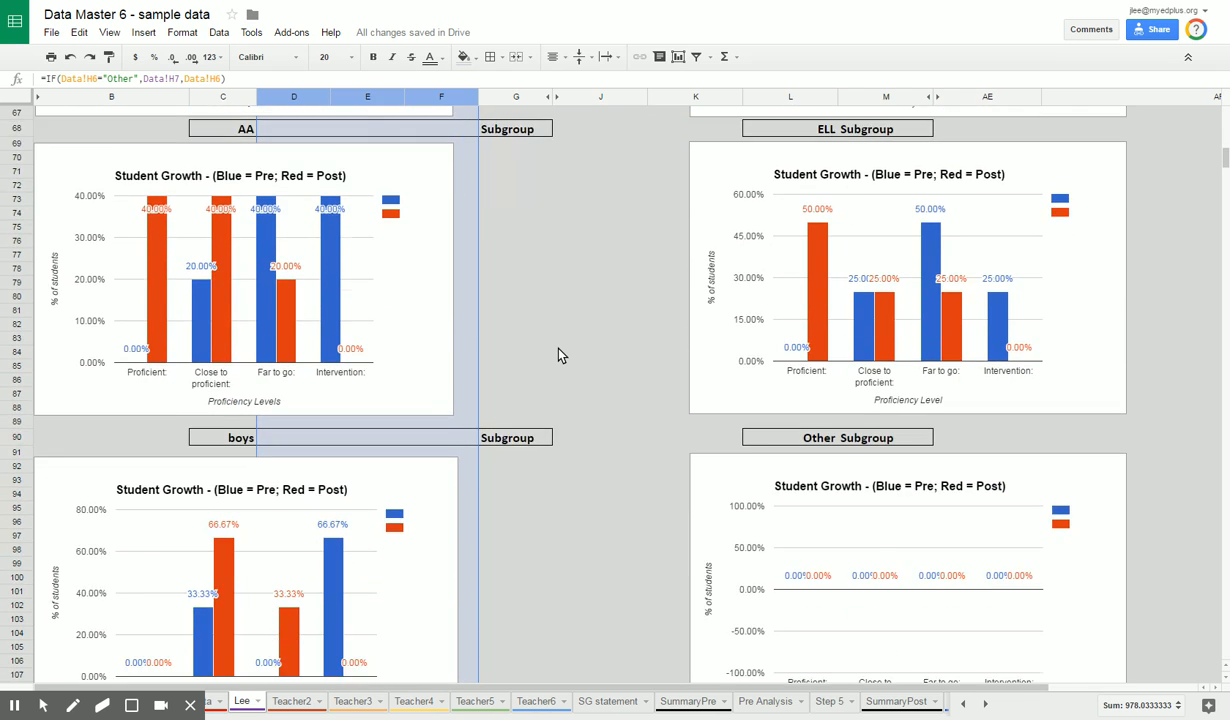
scroll(558, 355, "down", 3)
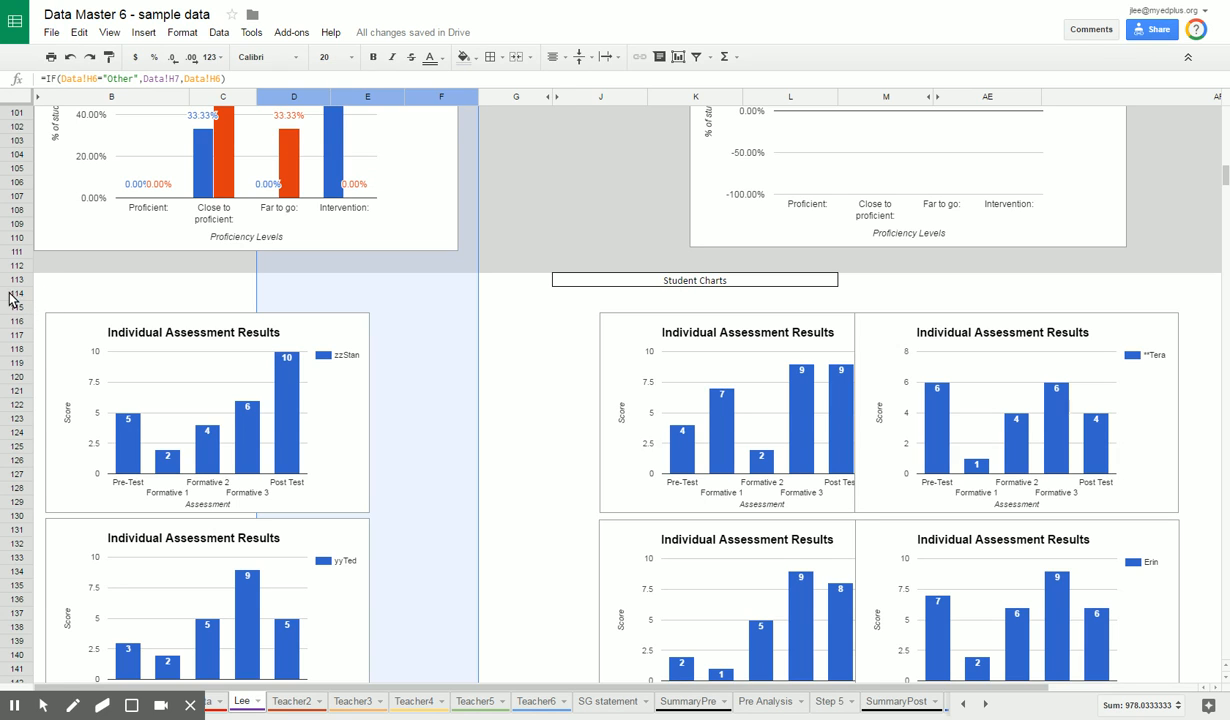
left_click_drag(24, 285, 16, 365)
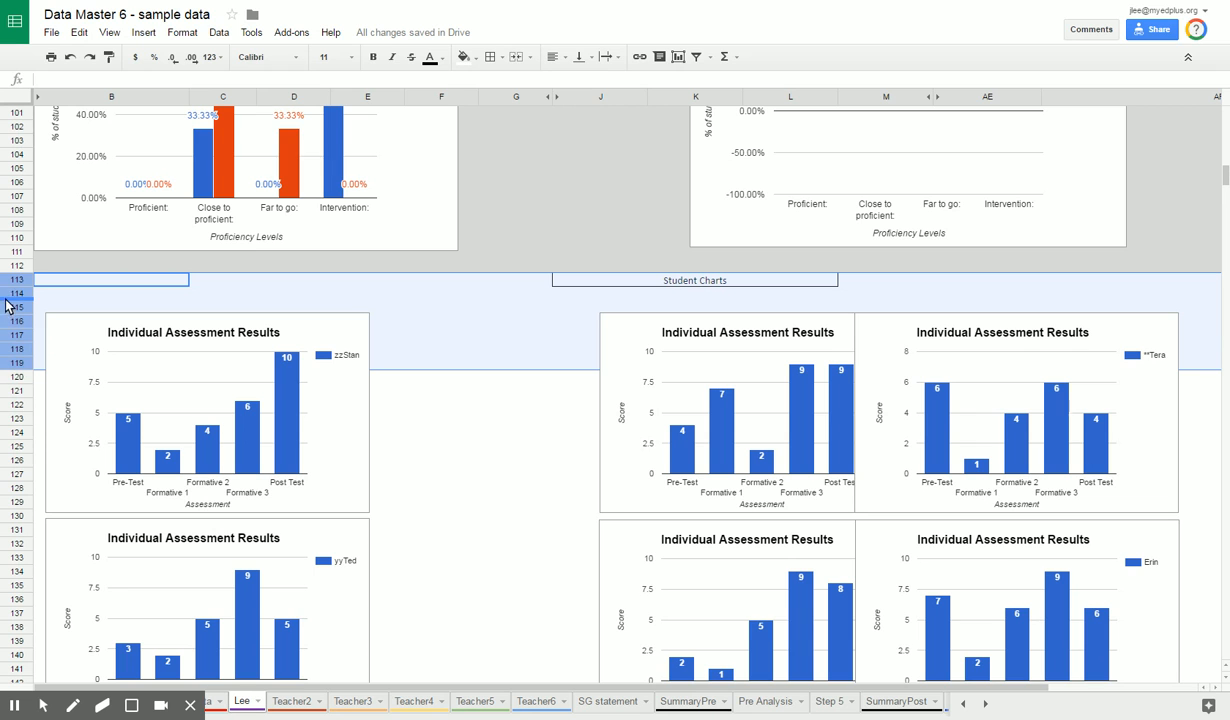
scroll(14, 412, "down", 10)
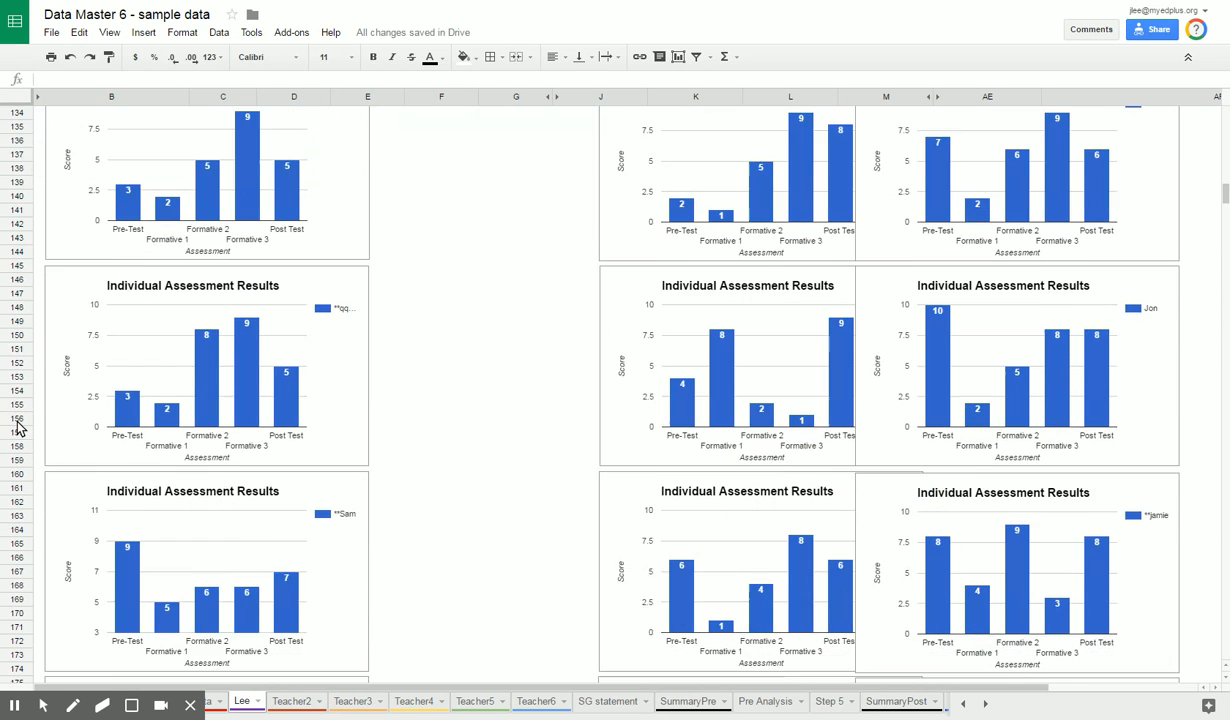
scroll(18, 425, "down", 9)
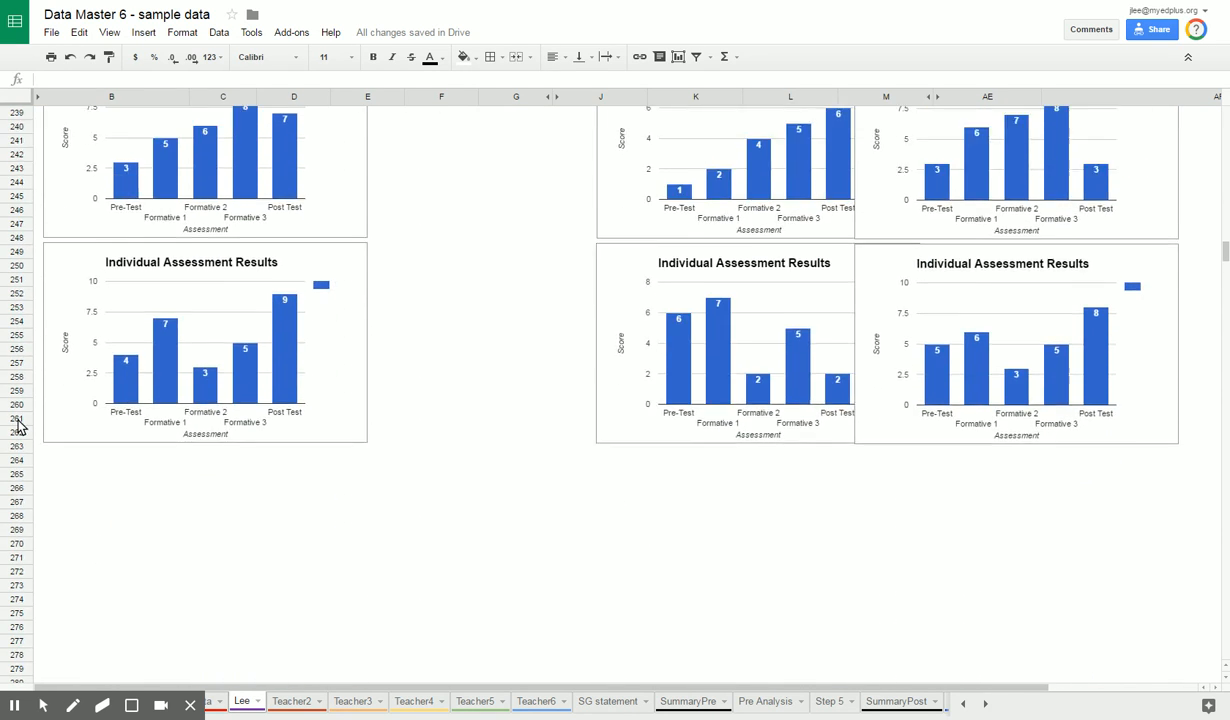
Step: Hide rows 272 to 282 below the student charts and unhide them again
left_click(20, 322)
left_click_drag(20, 322, 18, 460)
right_click(18, 460)
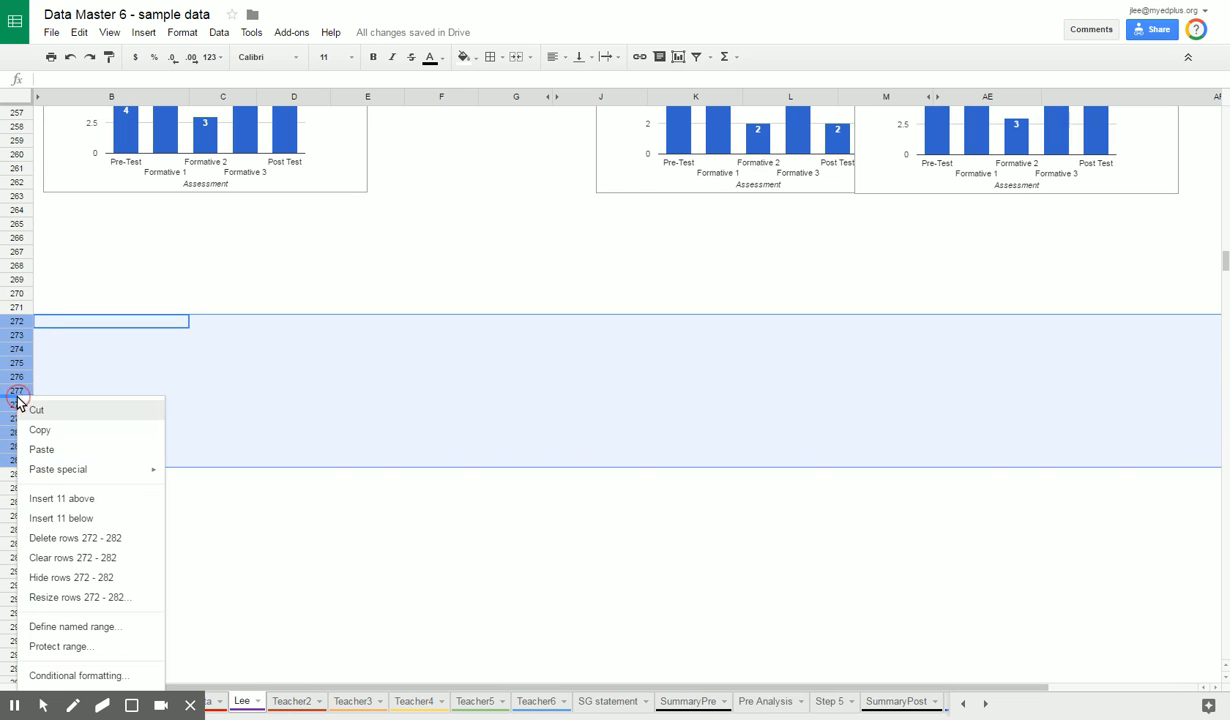
left_click(75, 579)
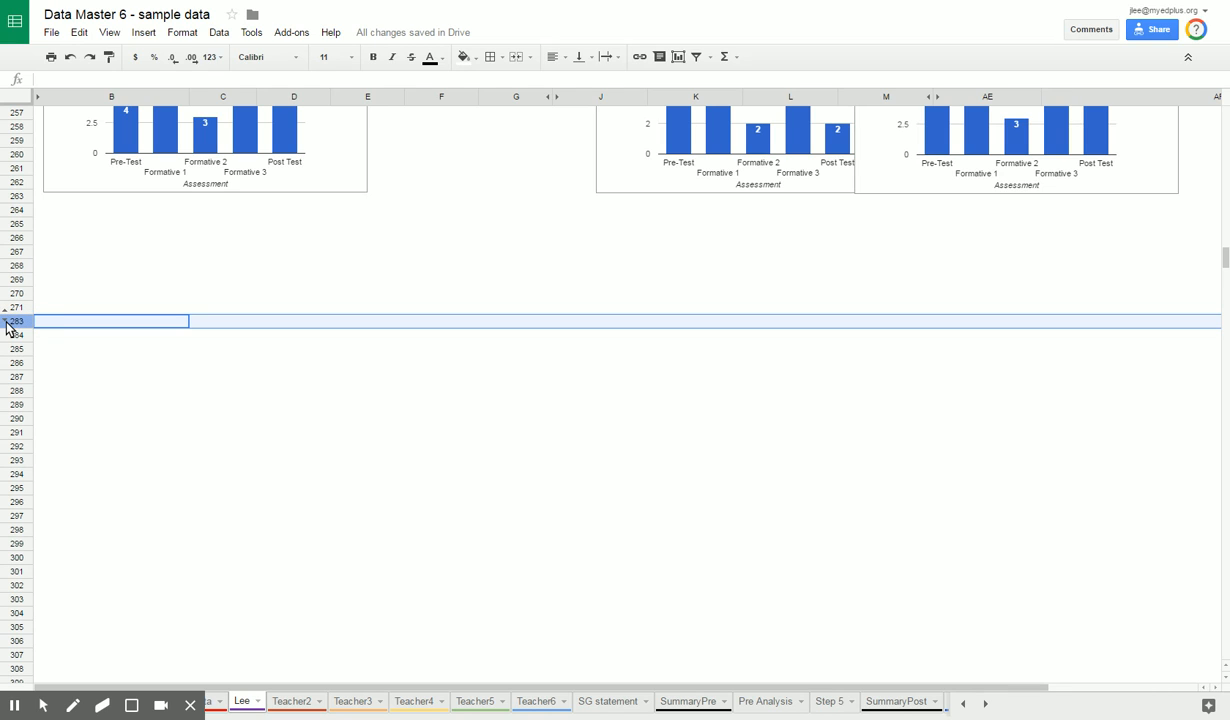
left_click(4, 320)
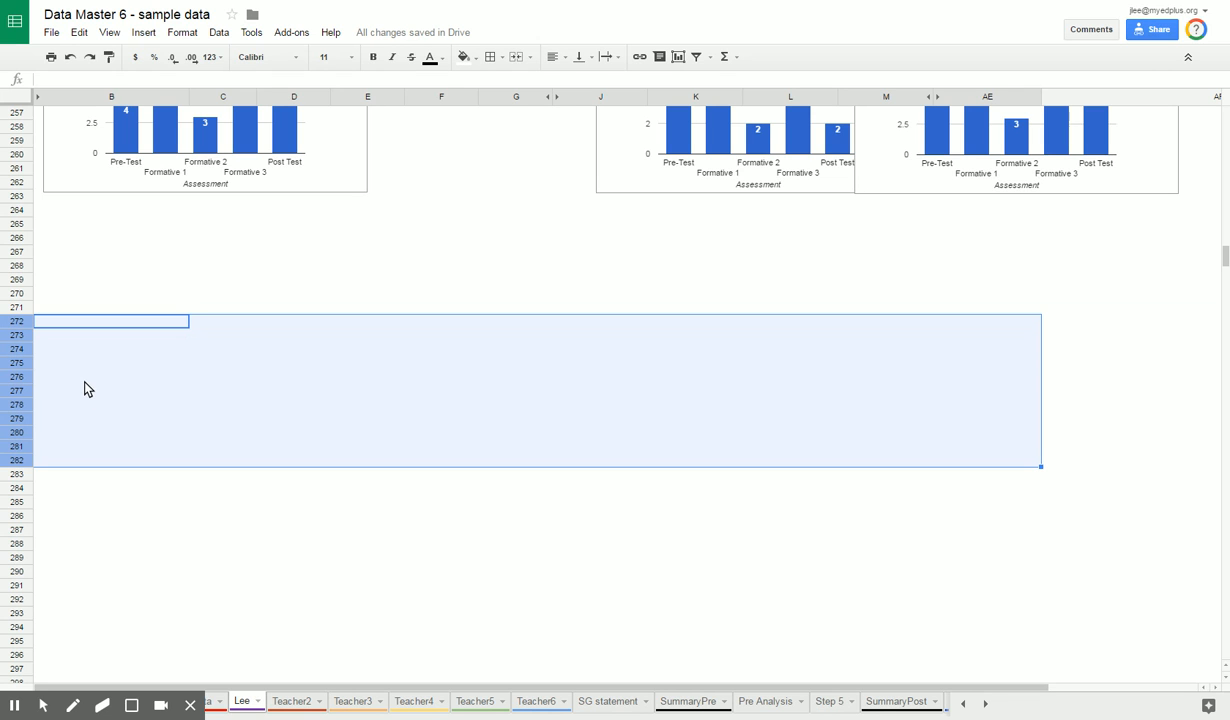
left_click(72, 388)
Step: Move the middle chart in the first row of student charts into the gap so it no longer overlaps its neighbour
scroll(74, 423, "up", 10)
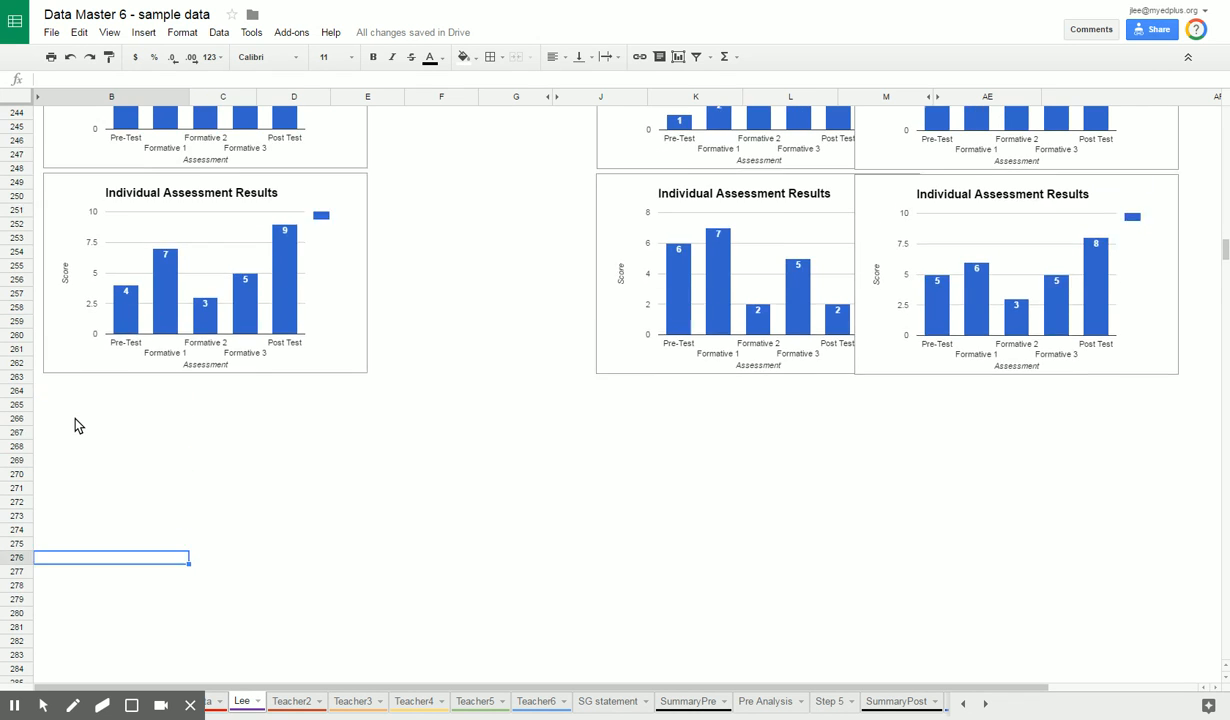
scroll(74, 423, "up", 14)
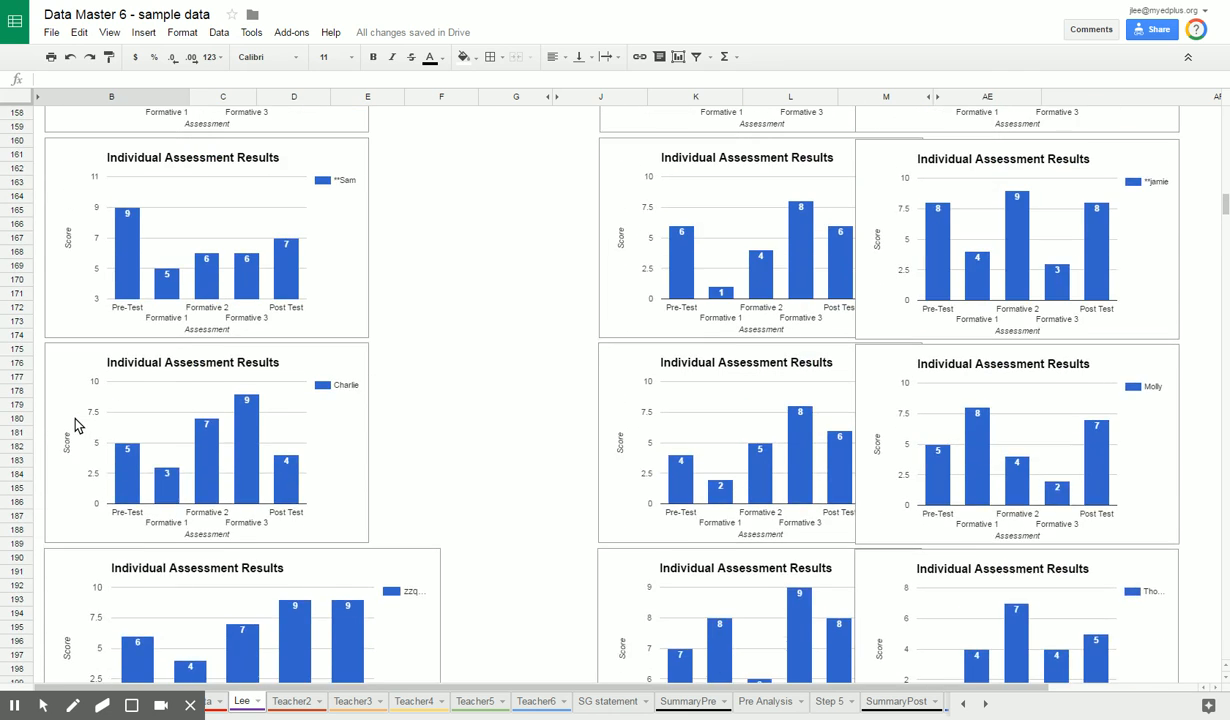
scroll(74, 423, "up", 6)
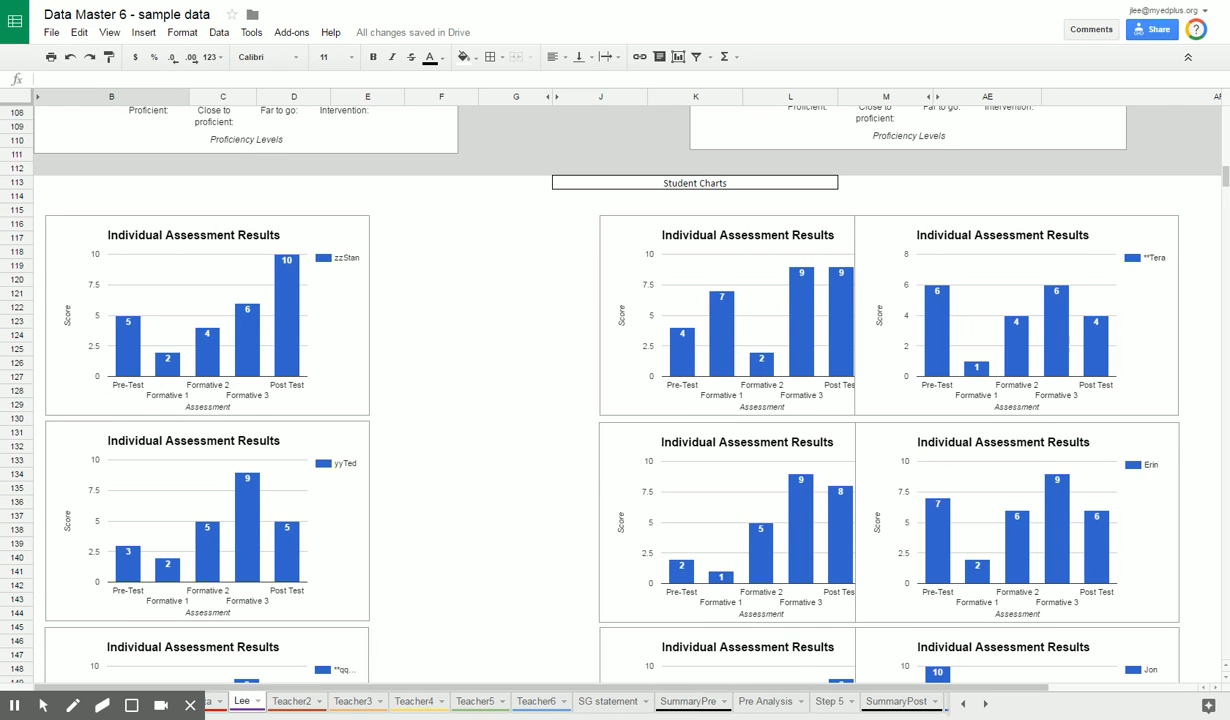
scroll(73, 417, "up", 3)
scroll(123, 445, "down", 4)
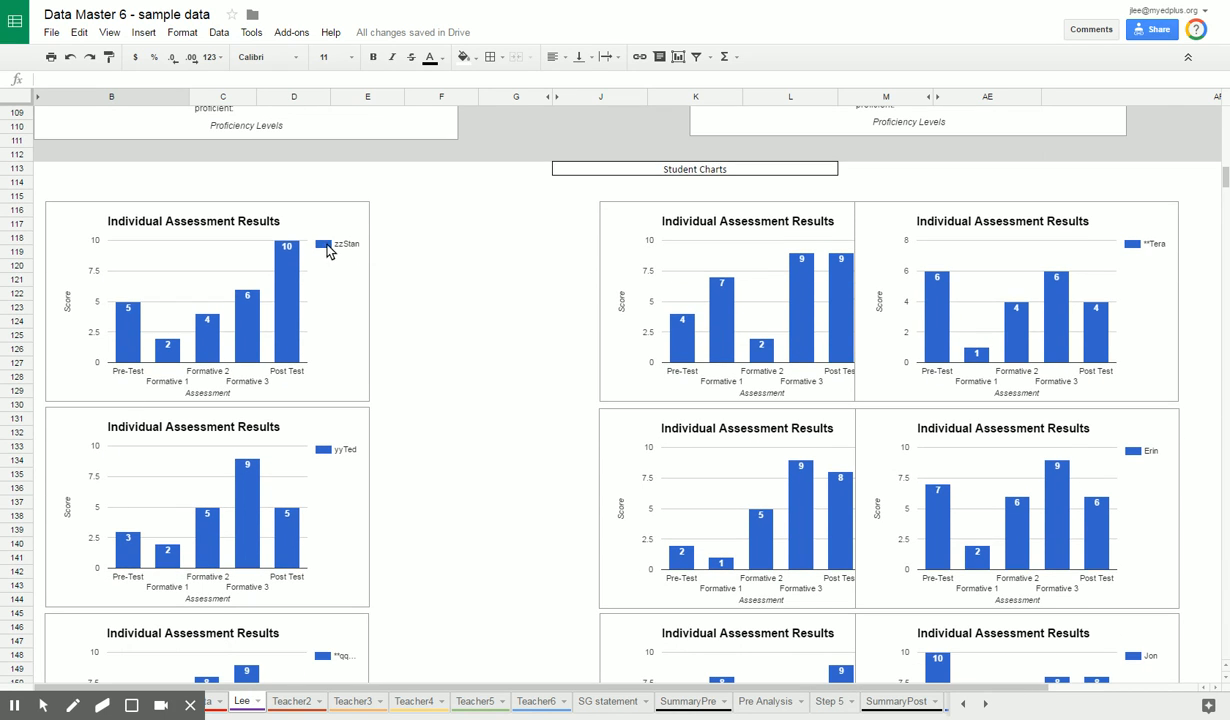
left_click(632, 233)
left_click_drag(632, 233, 501, 226)
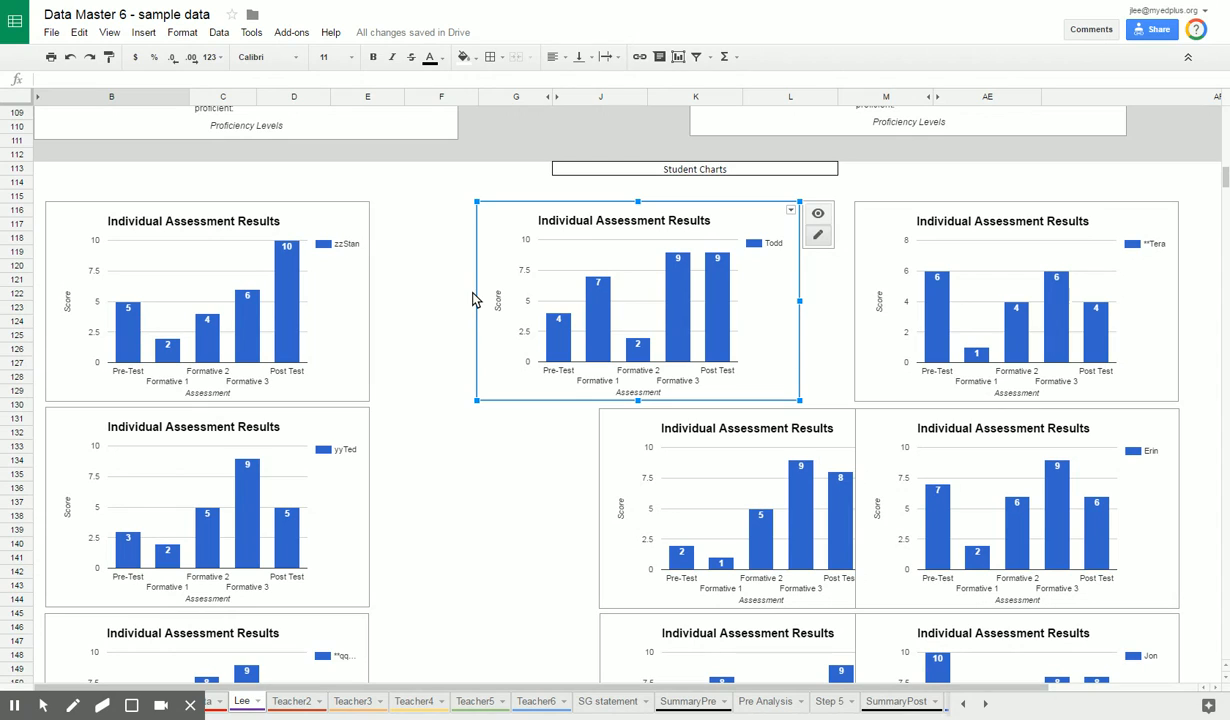
left_click(497, 250)
left_click_drag(497, 250, 480, 251)
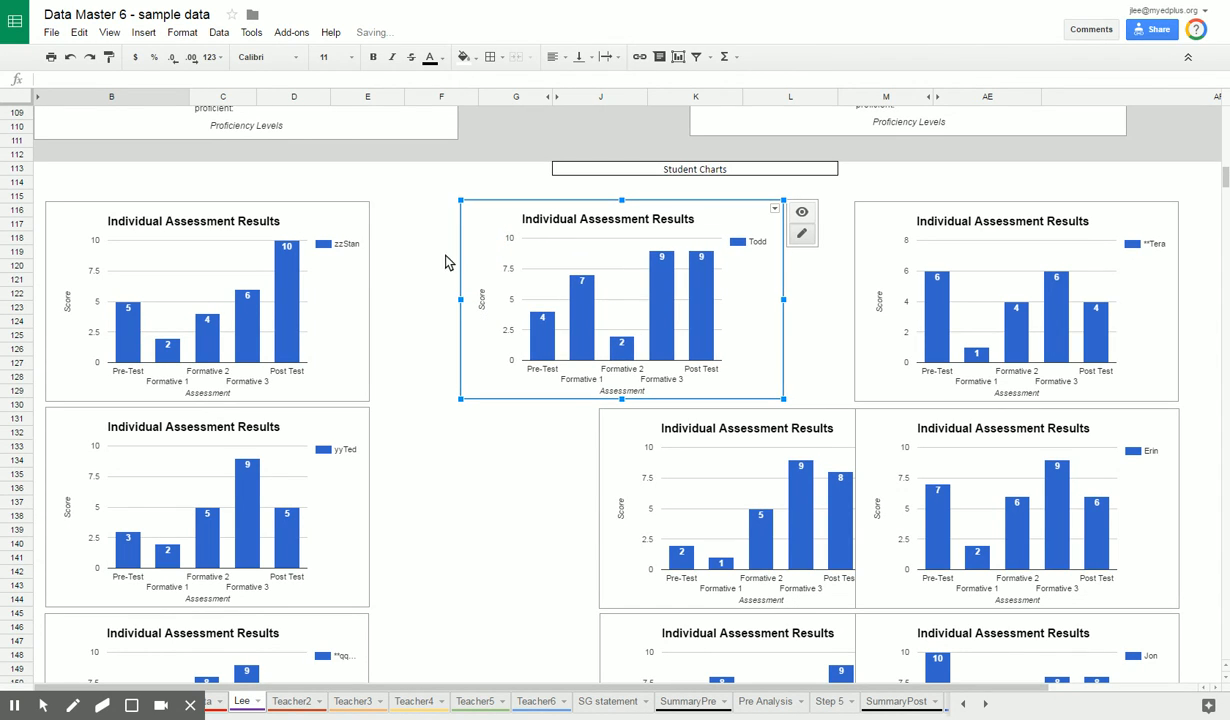
left_click(438, 253)
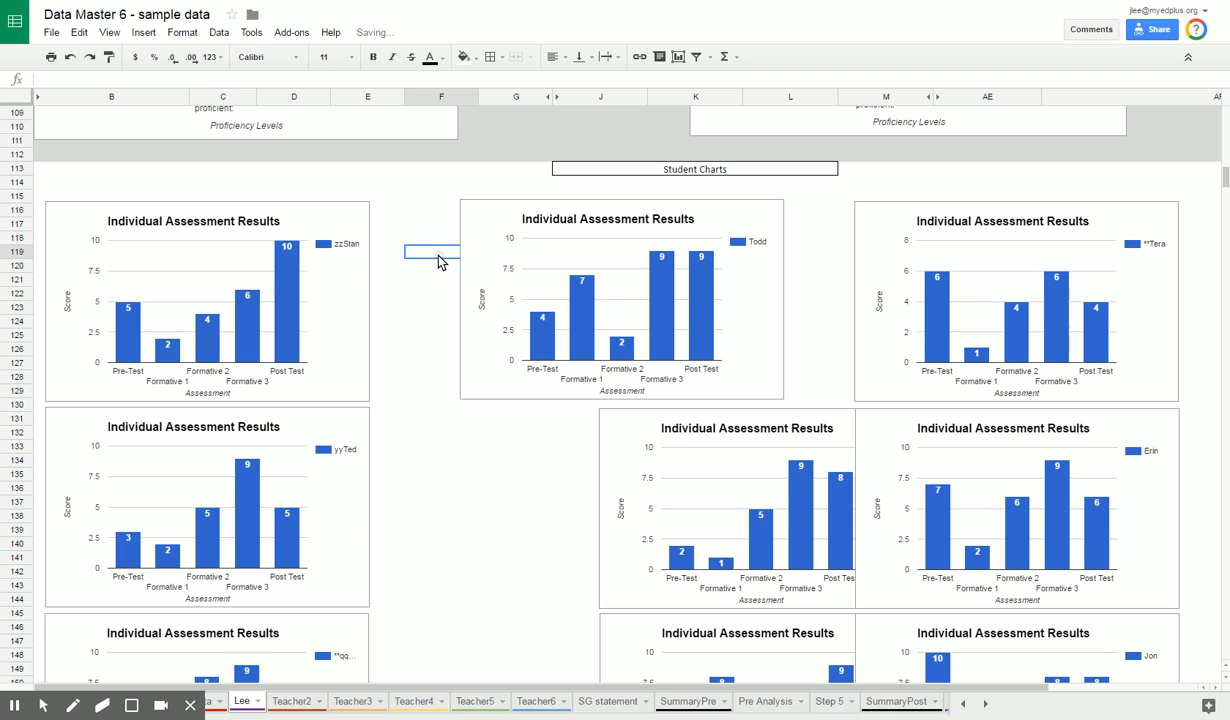
left_click(483, 230)
key("Escape")
Step: Examine the chart source data from row 528 onward, including the "Found in rows 250-309" note and a student name reference in B531
scroll(393, 313, "down", 1)
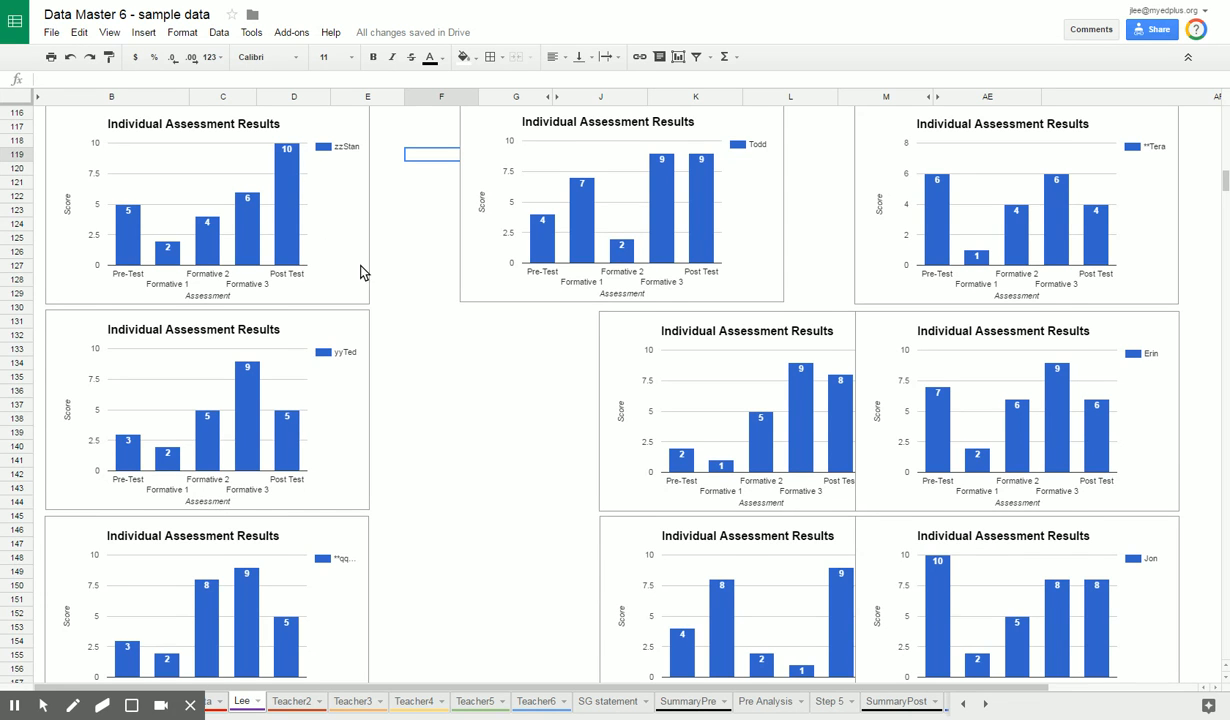
scroll(362, 272, "down", 1)
left_click_drag(1222, 181, 1224, 398)
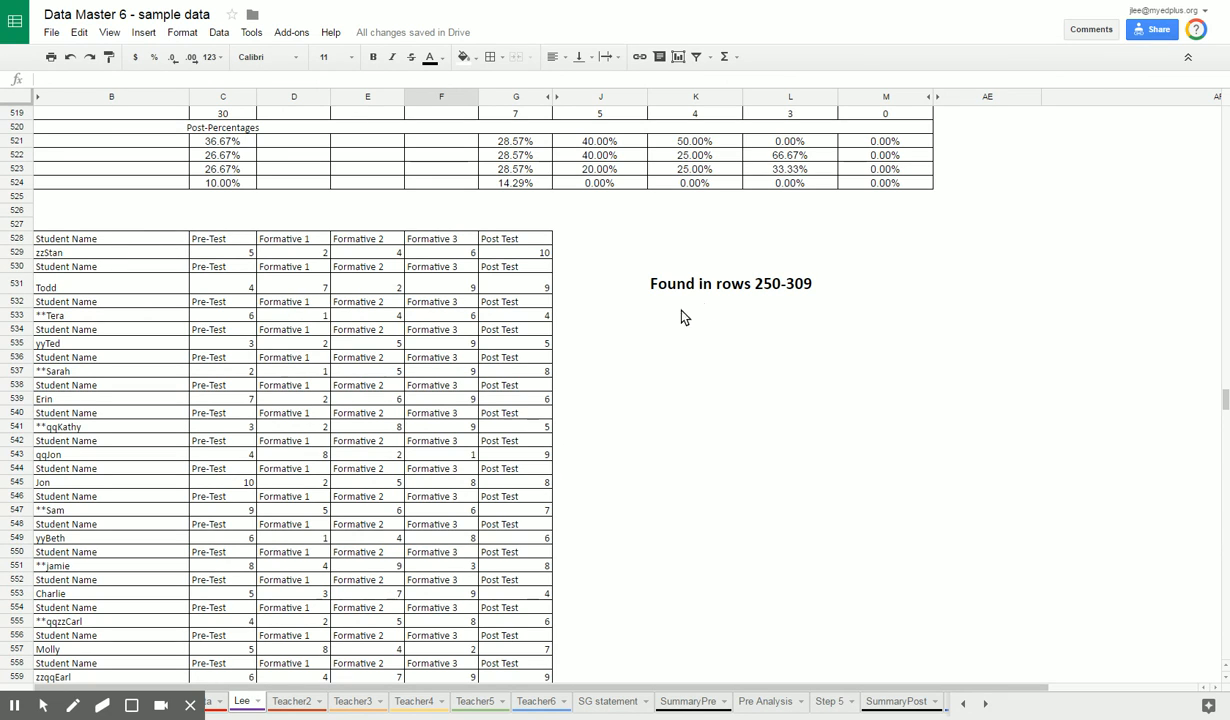
left_click(652, 284)
left_click(727, 287)
left_click_drag(727, 287, 816, 292)
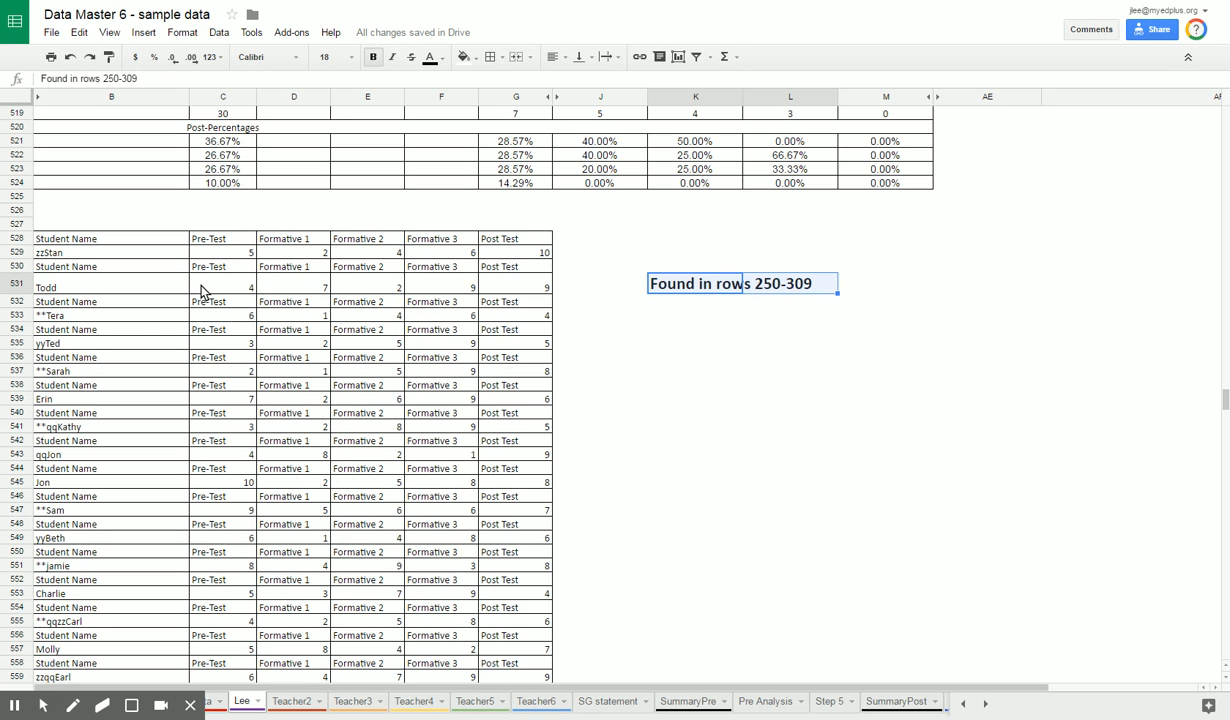
left_click(108, 283)
Step: Select the header cells from Student Name to Post Test at the top of the score table
left_click_drag(1226, 399, 1226, 115)
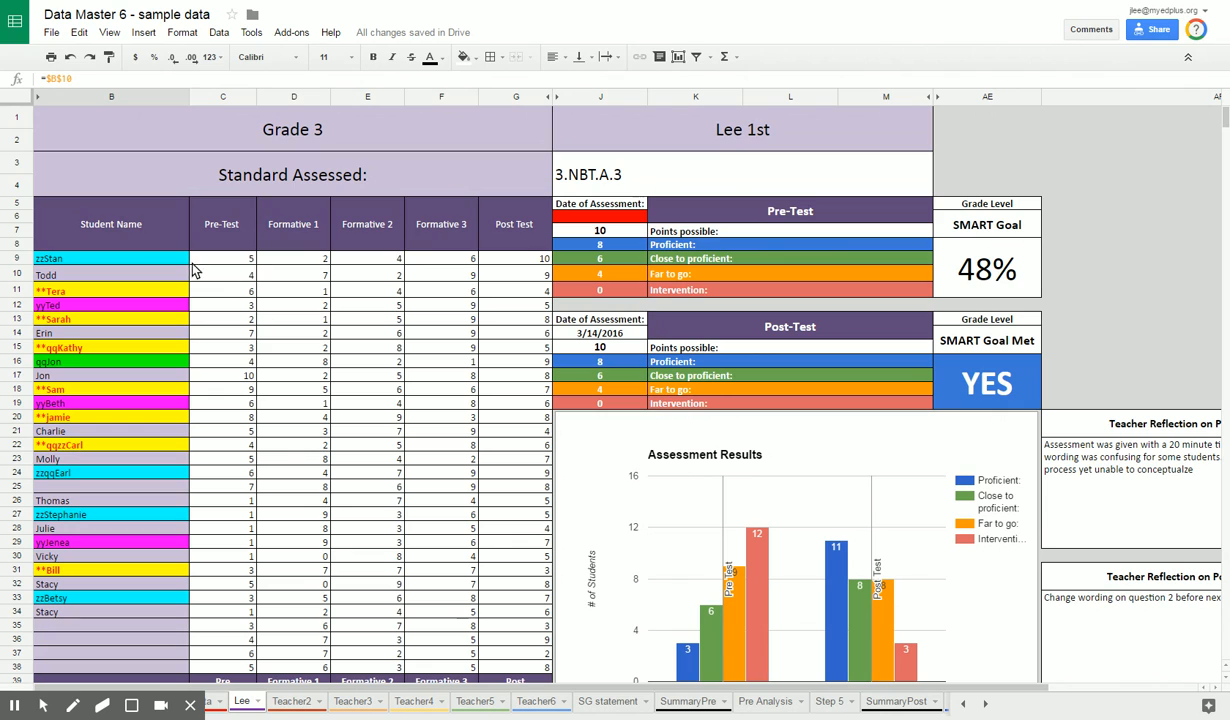
left_click(129, 226)
left_click_drag(129, 226, 502, 231)
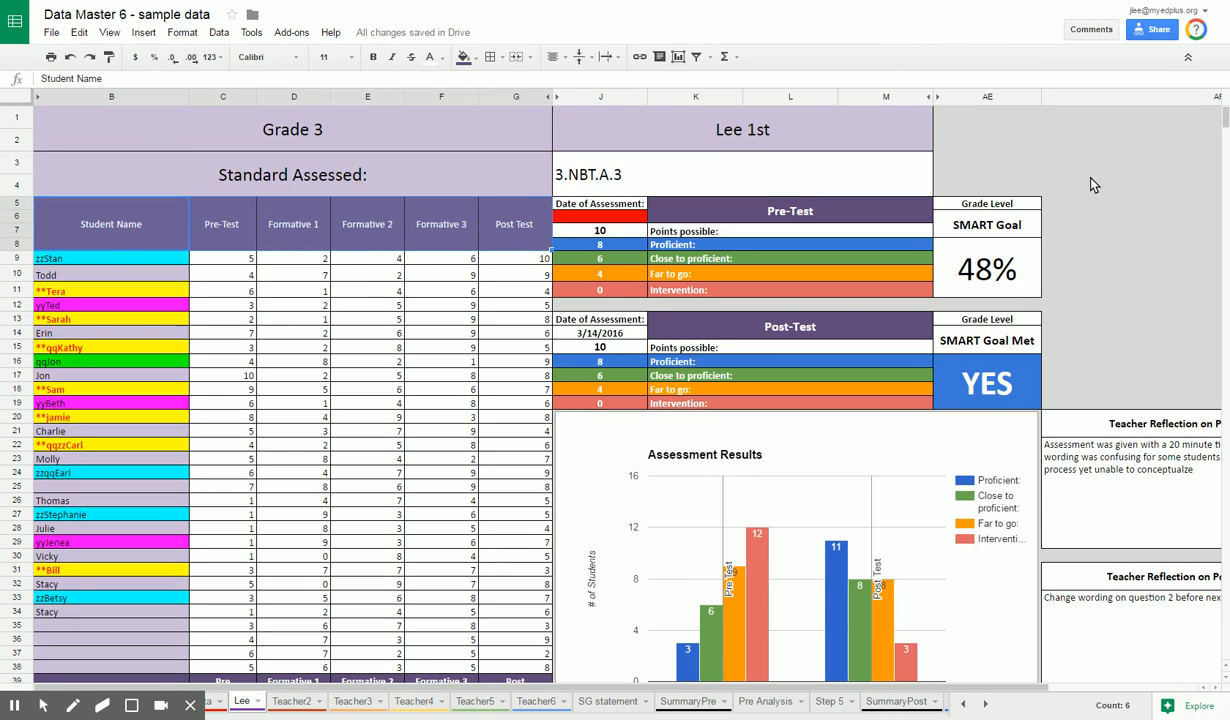
Step: Inspect the header and student name references in B536 and B537 of the chart source data, and select both cells
left_click(1227, 118)
left_click_drag(1227, 118, 1227, 397)
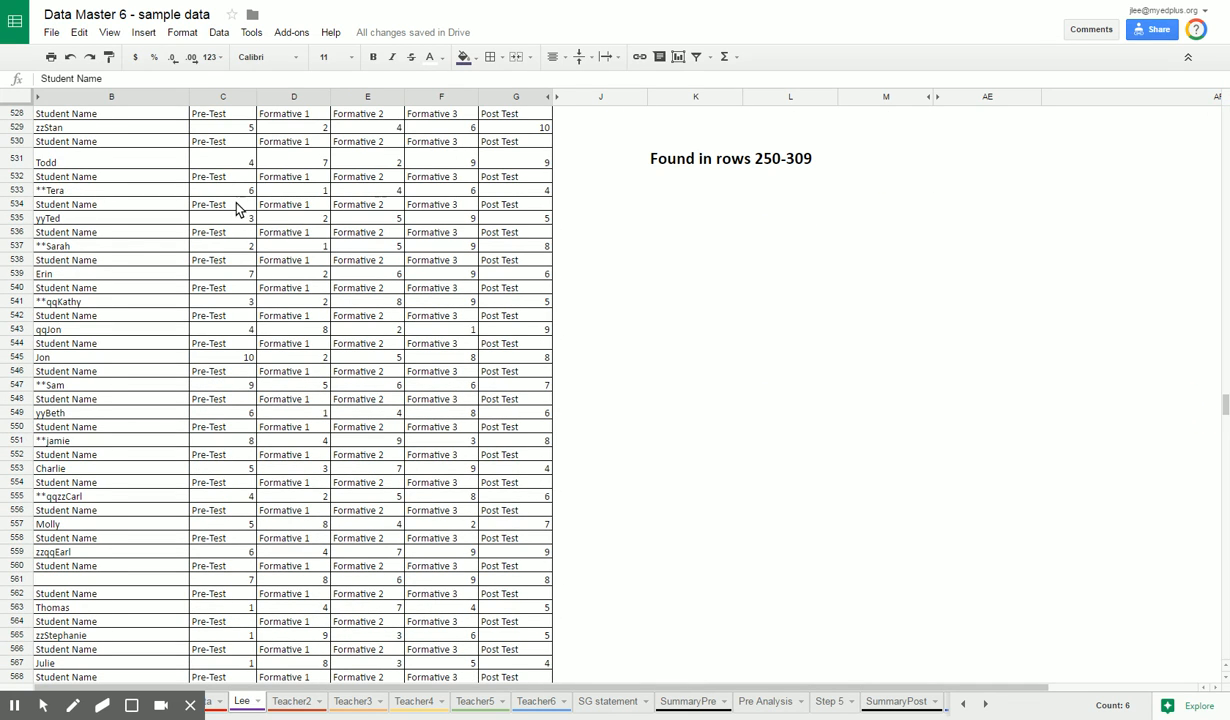
left_click(75, 235)
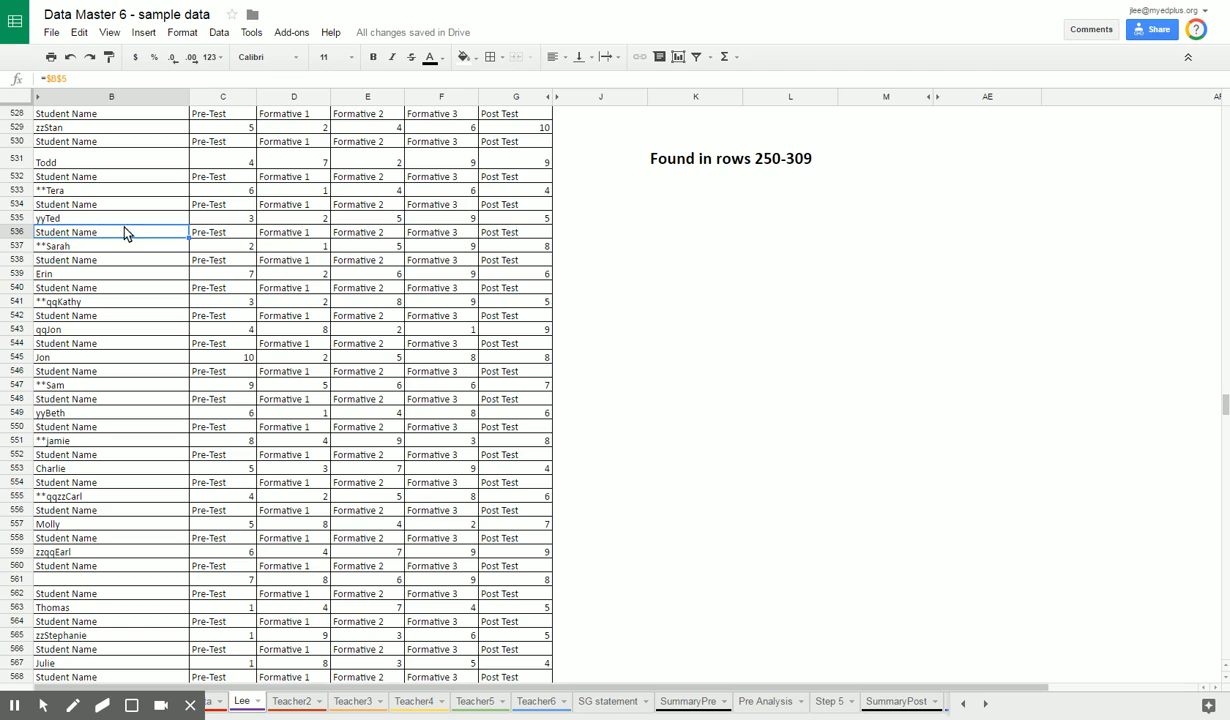
left_click(65, 246)
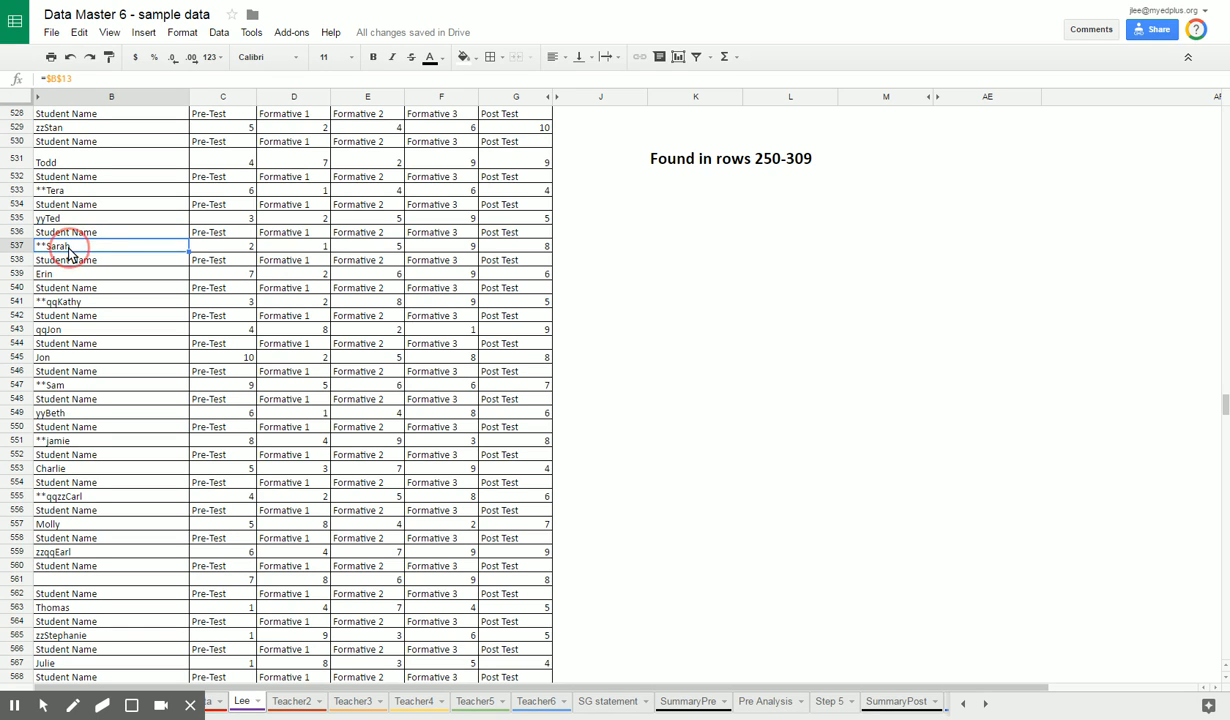
left_click_drag(68, 236, 78, 249)
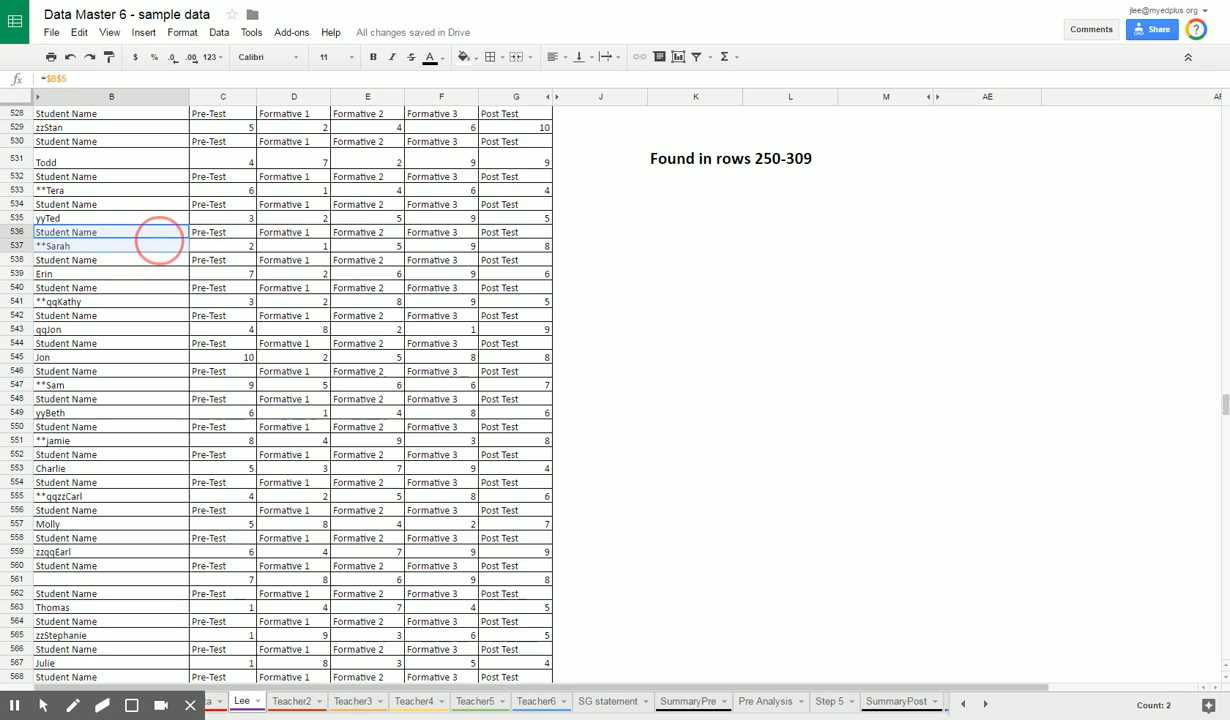
left_click(105, 236)
left_click_drag(122, 245, 134, 250)
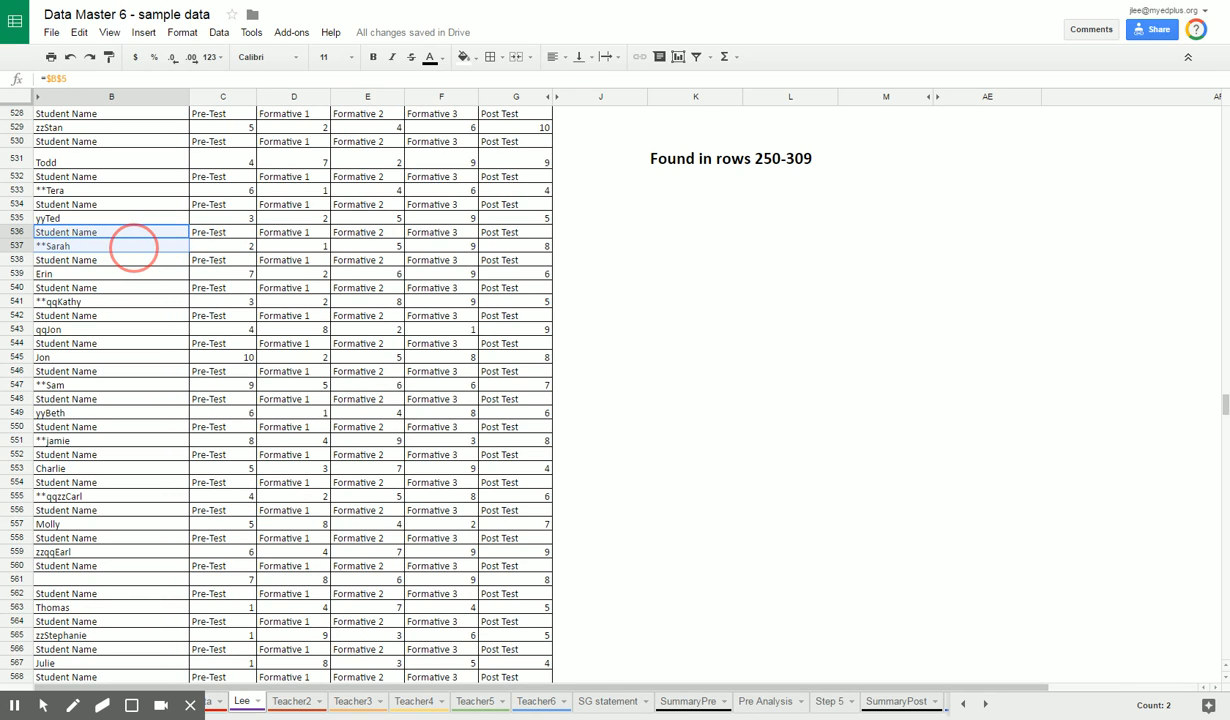
left_click(93, 234)
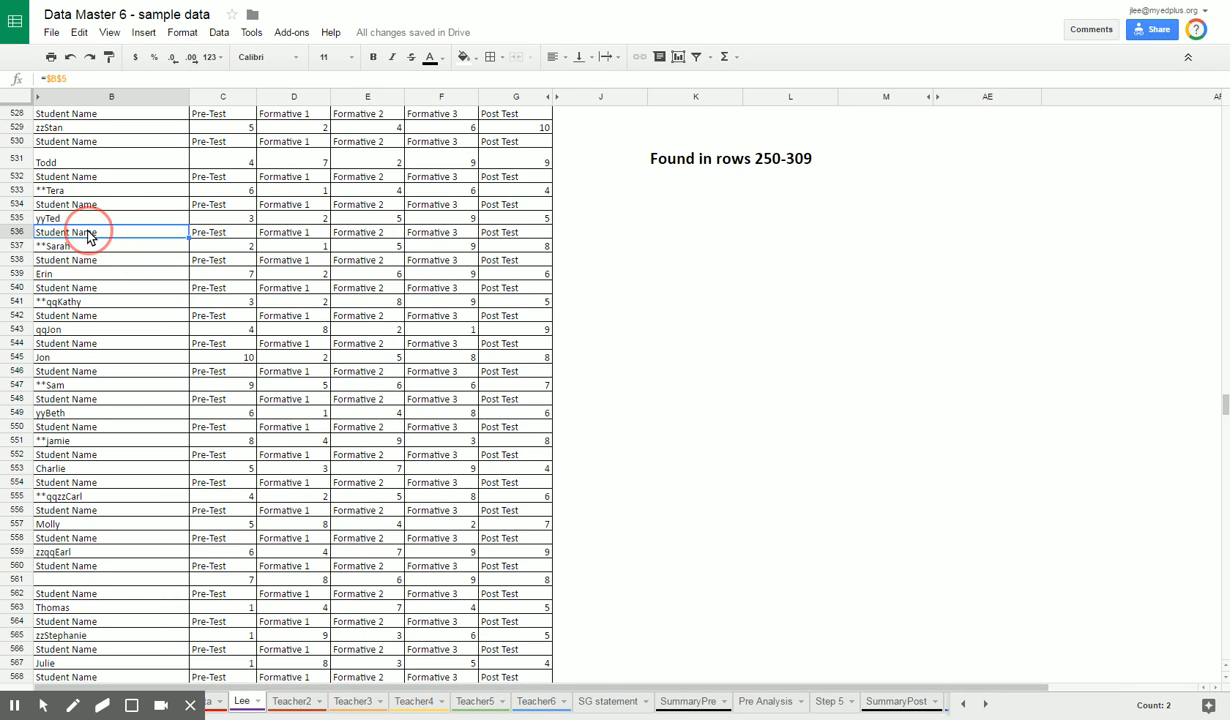
left_click_drag(93, 234, 90, 249)
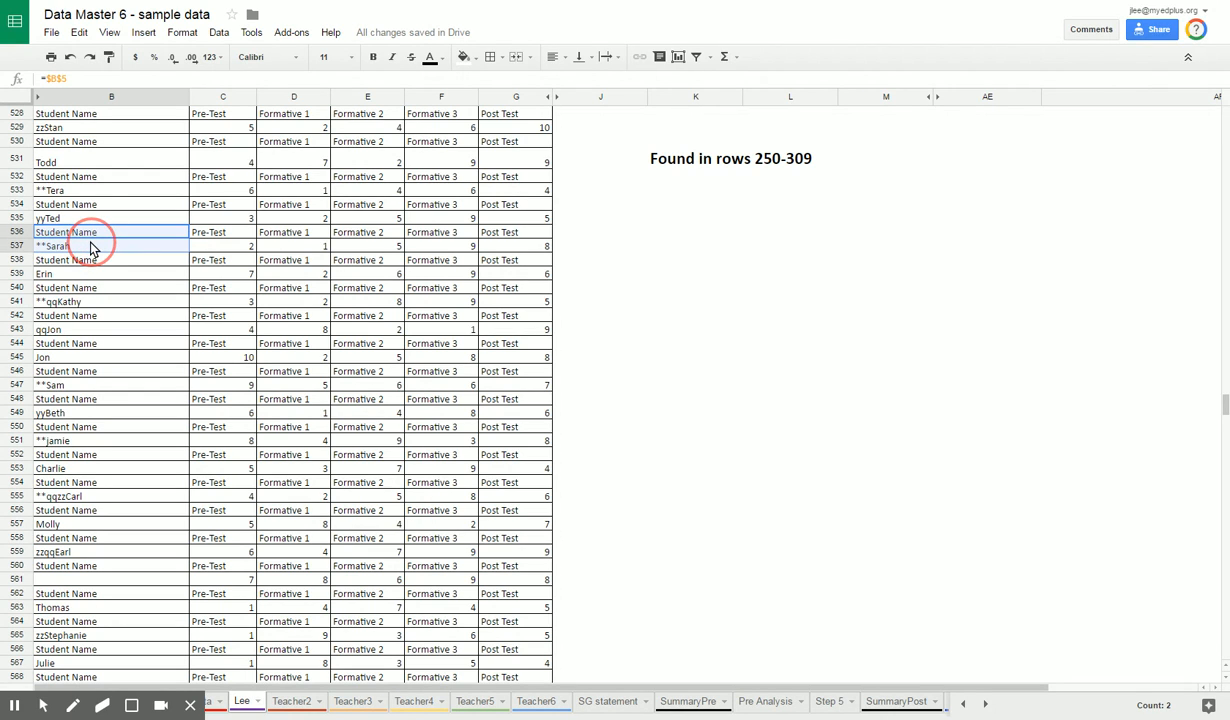
Step: Select the header and score cells B536:G537 for one student and start inserting a chart from them
left_click_drag(90, 242, 537, 243)
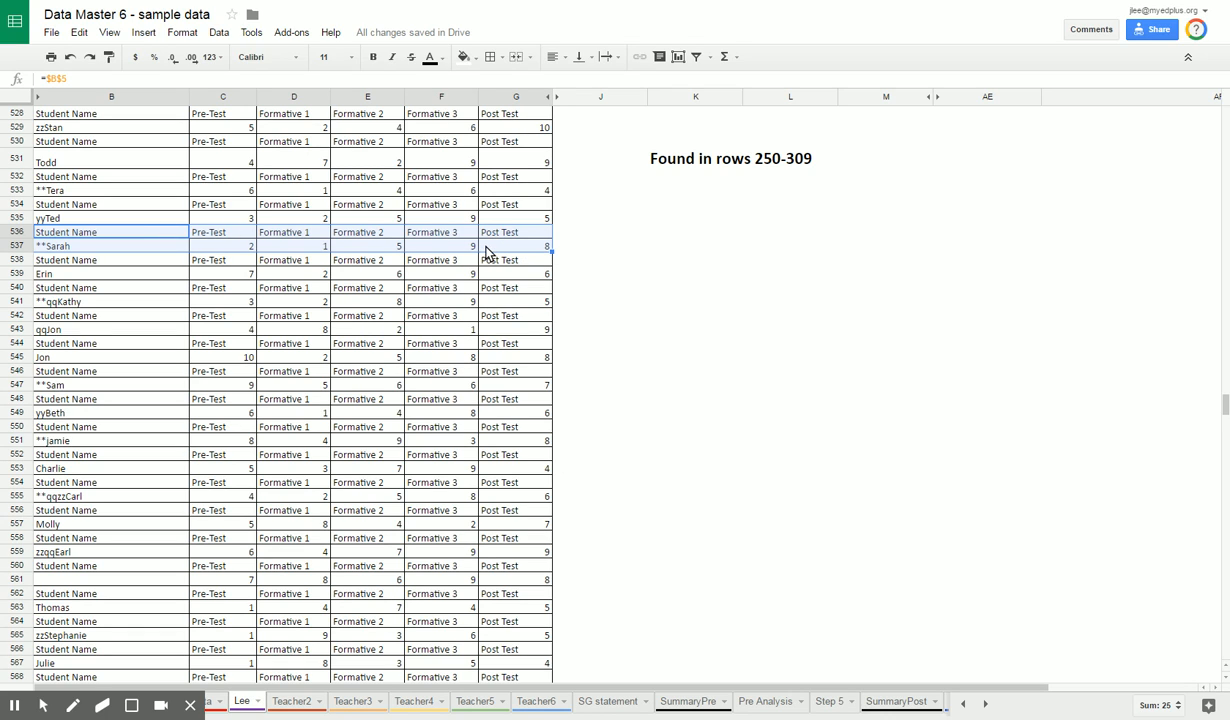
left_click(679, 59)
left_click(143, 32)
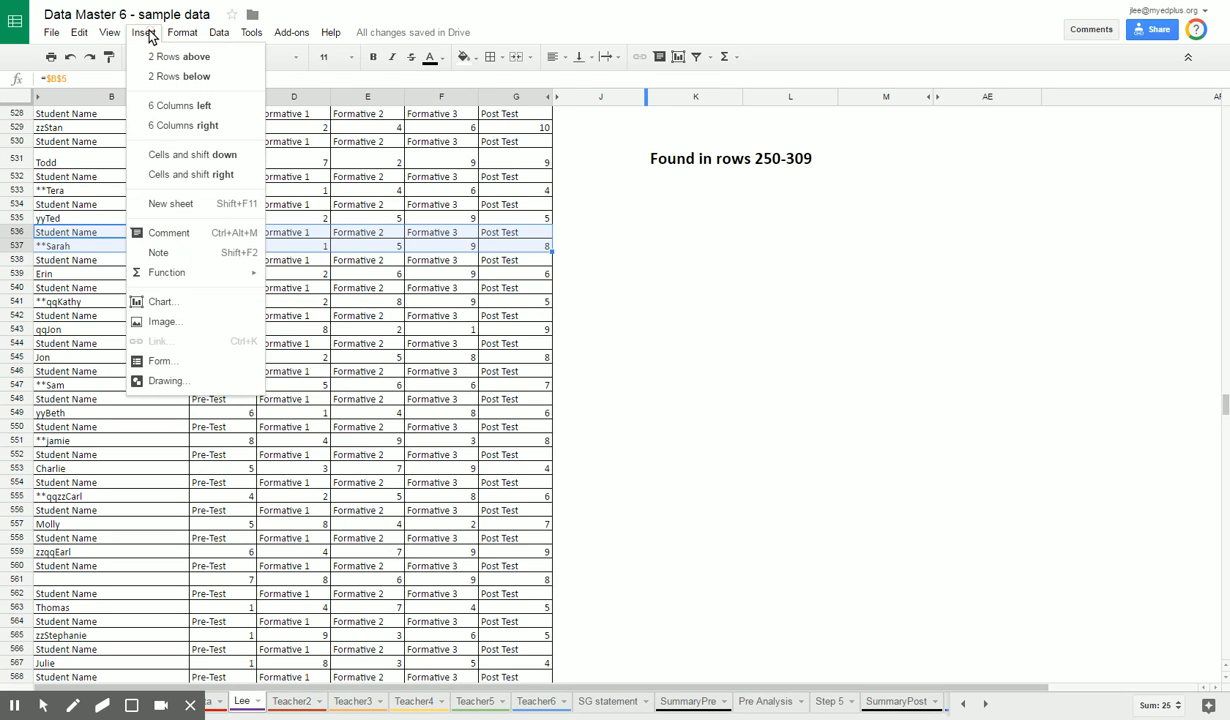
left_click(170, 309)
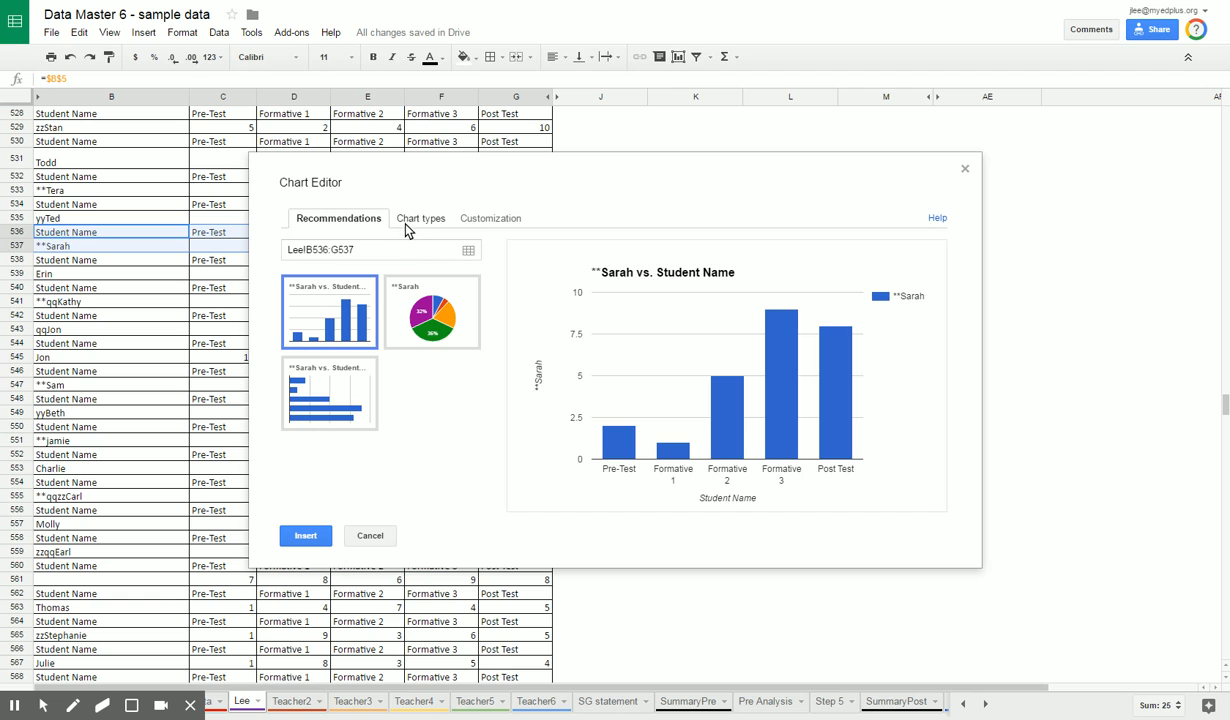
Step: Customize the chart title to the student's first name in possessive form followed by "results"
left_click(476, 222)
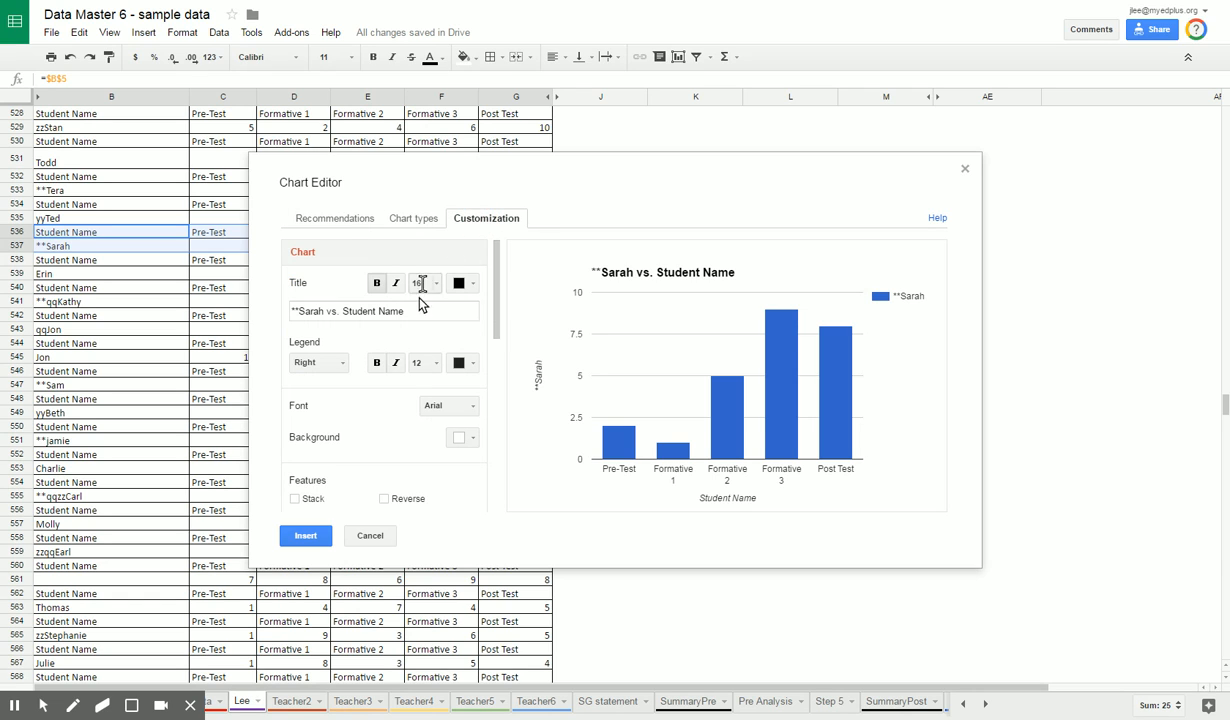
left_click_drag(476, 311, 228, 328)
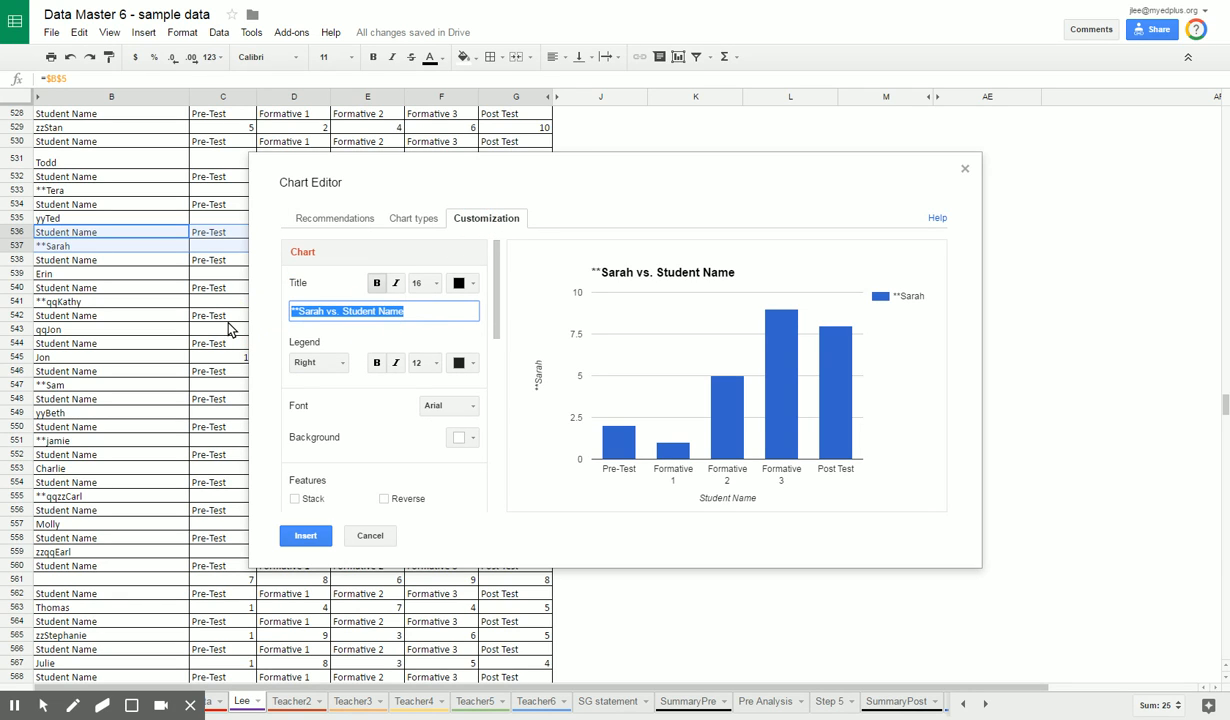
type("Sra")
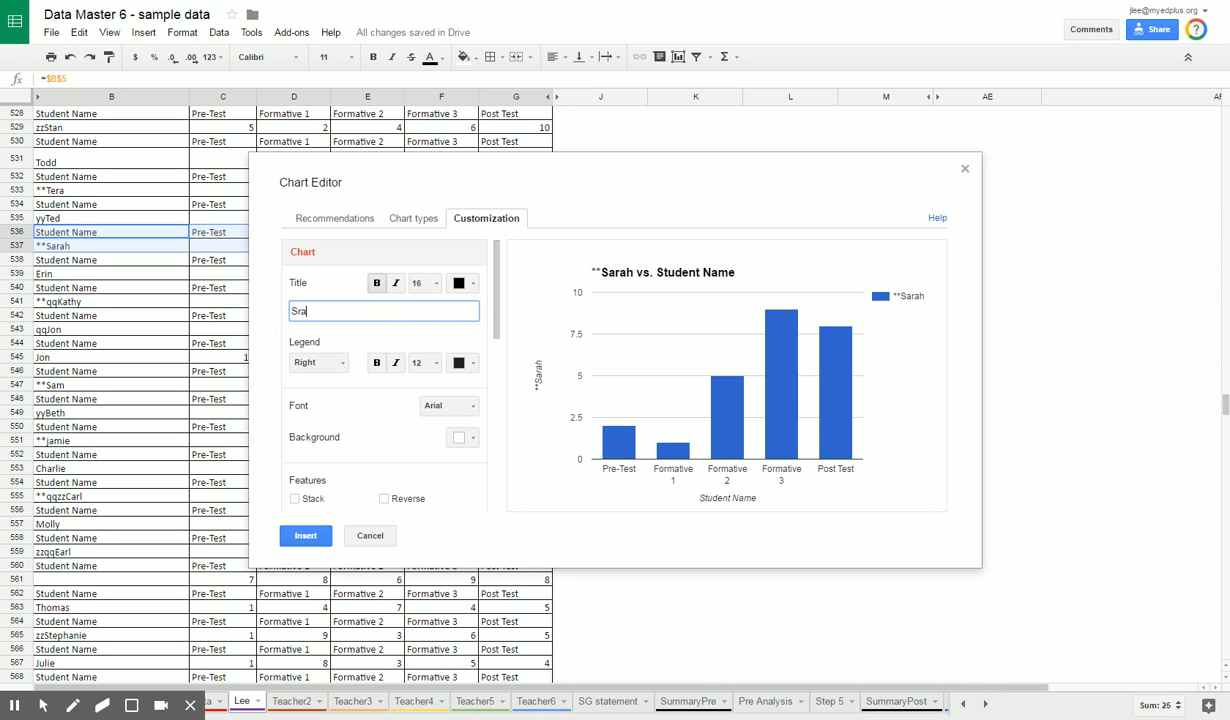
type("ah")
Step: Set the chart's horizontal axis title to "Assessment"
left_click_drag(497, 303, 488, 394)
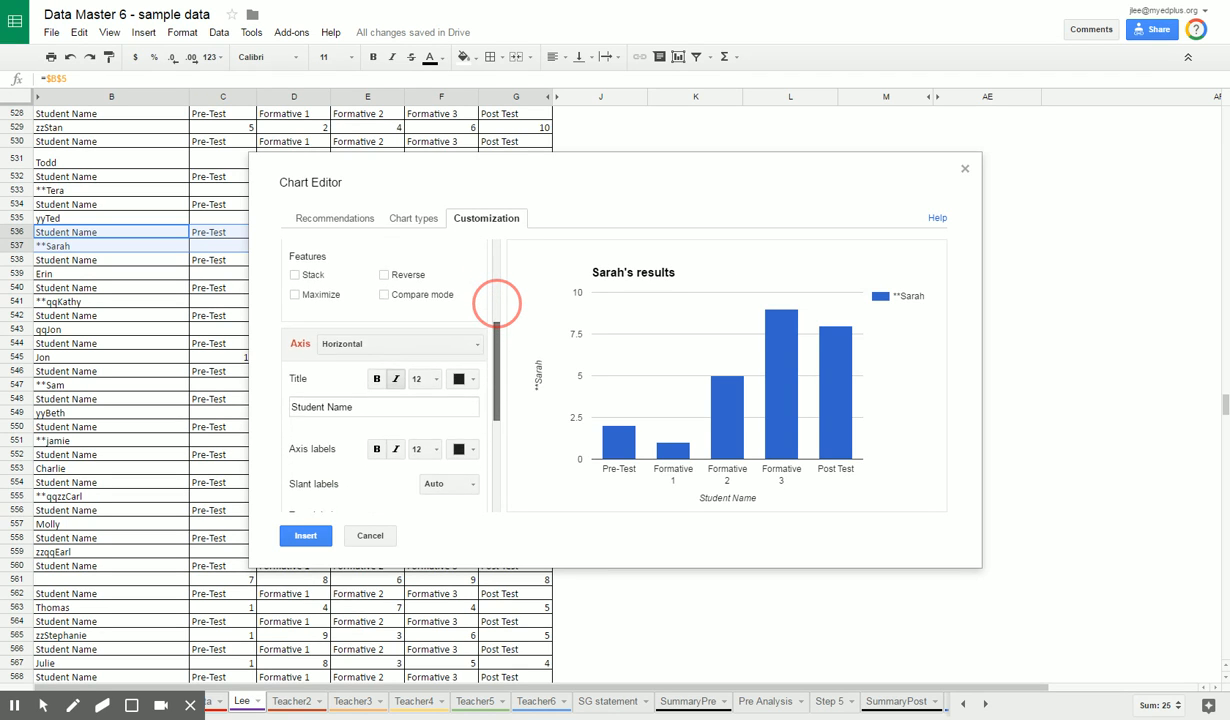
left_click(366, 407)
key("ctrl+a")
type("Assessment")
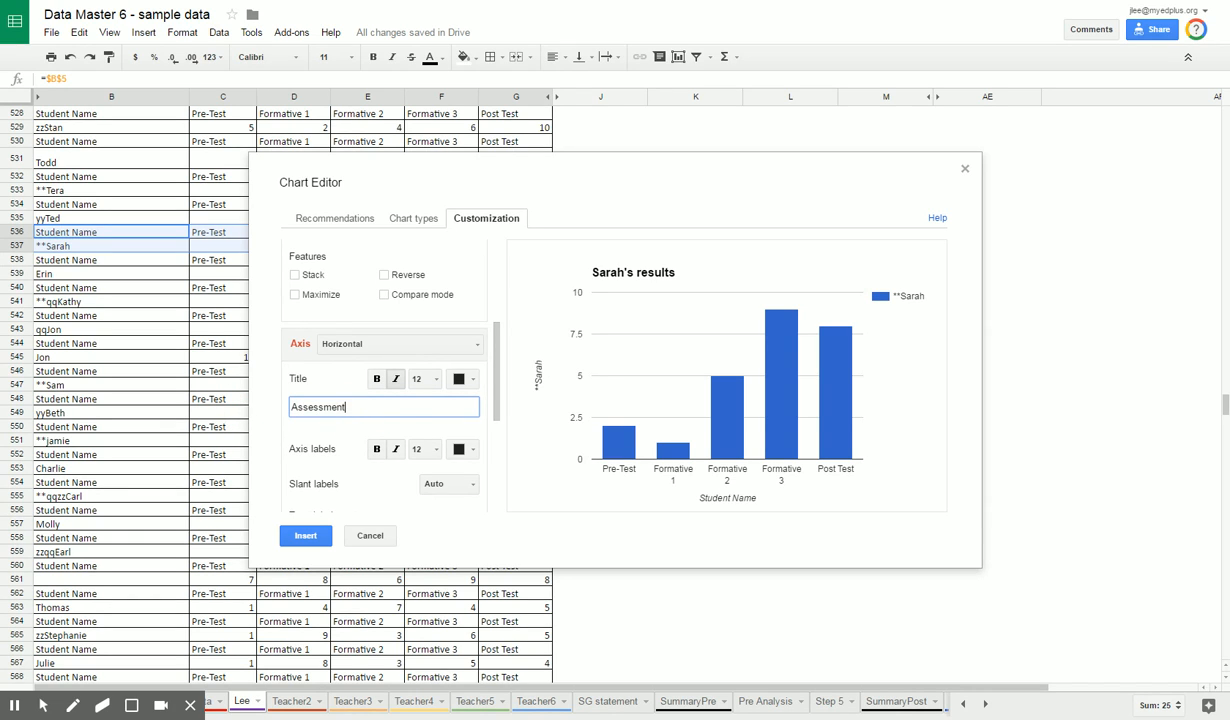
Step: Set the chart's left vertical axis title to "Score"
left_click(436, 350)
left_click(357, 379)
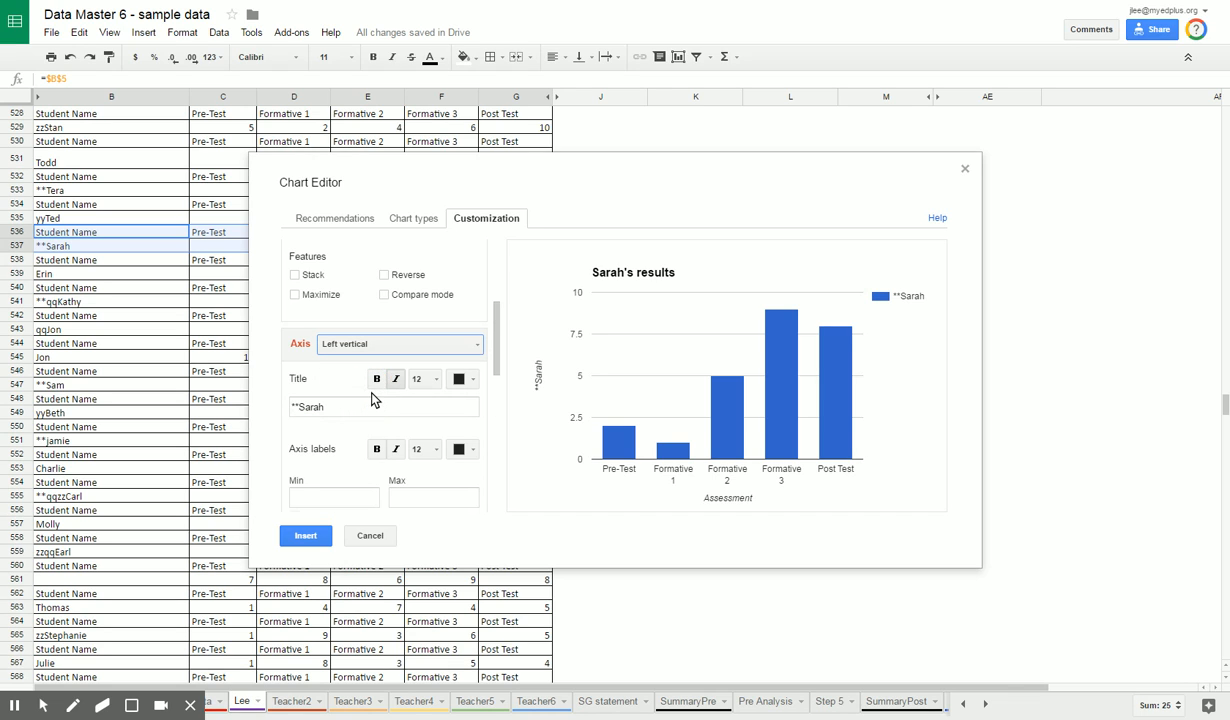
key("ctrl+a")
type("Sc")
key("BackSpace")
key("BackSpace")
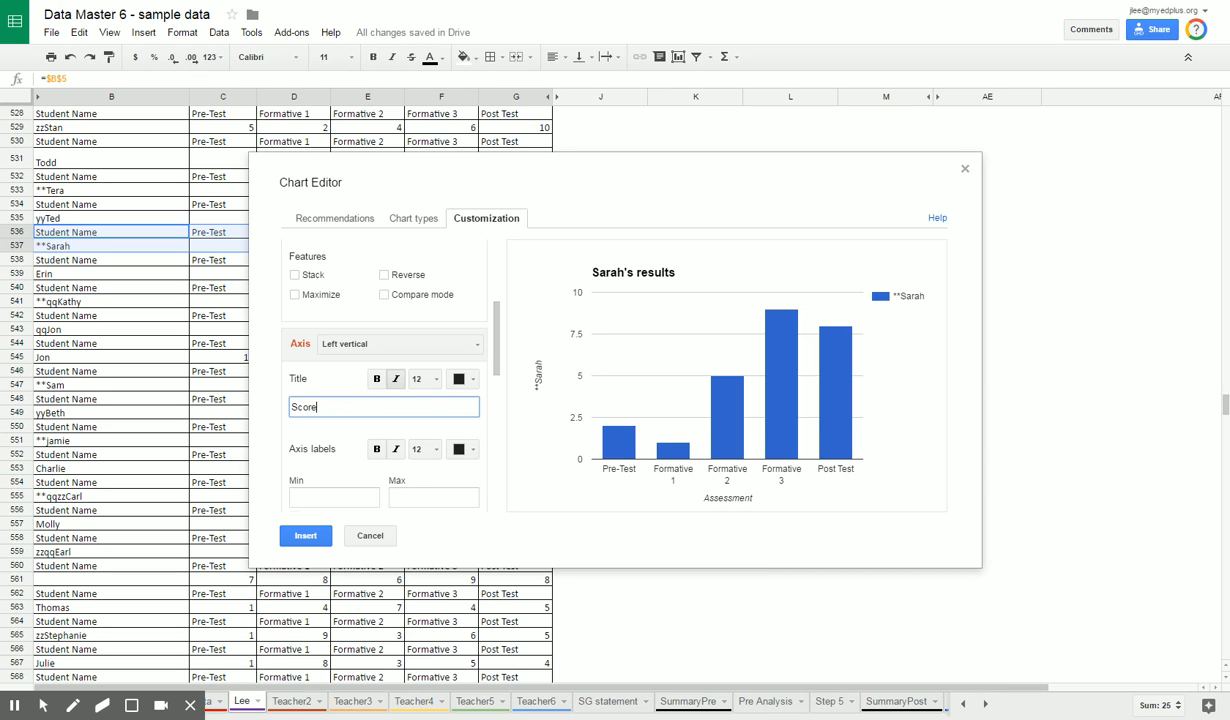
type("re")
Step: Set the data labels of the student's score series to Value
left_click_drag(497, 345, 495, 440)
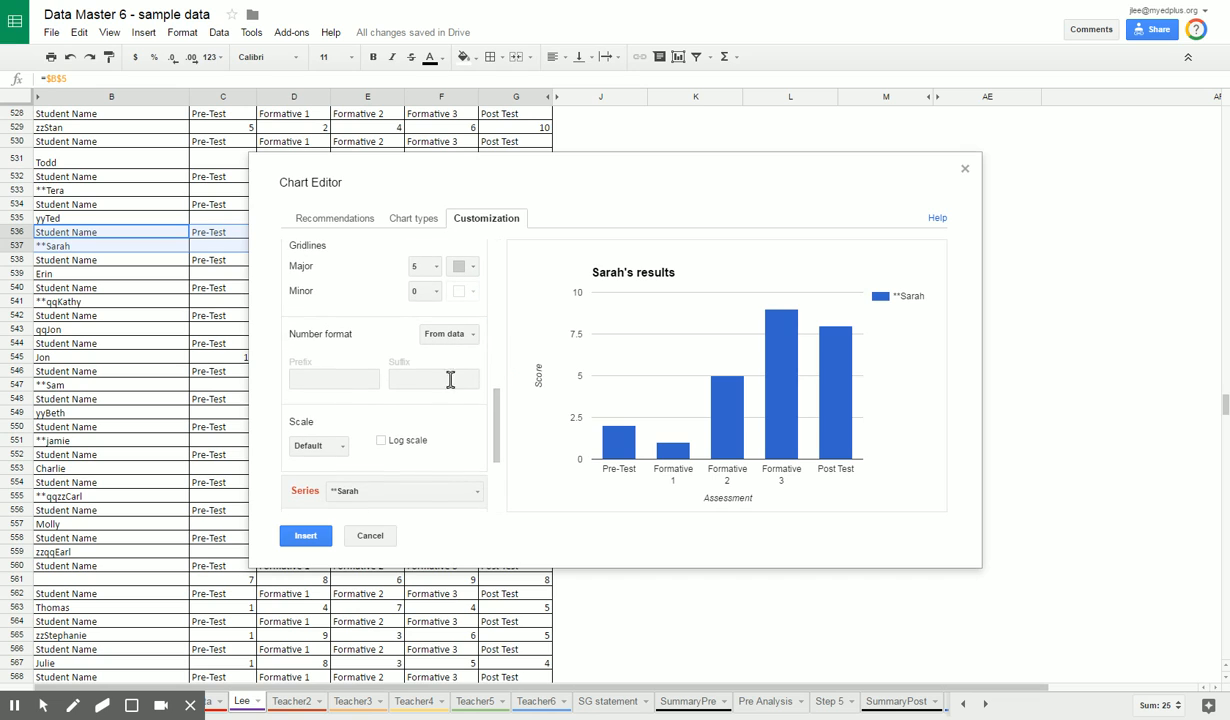
left_click_drag(497, 450, 489, 485)
left_click(474, 464)
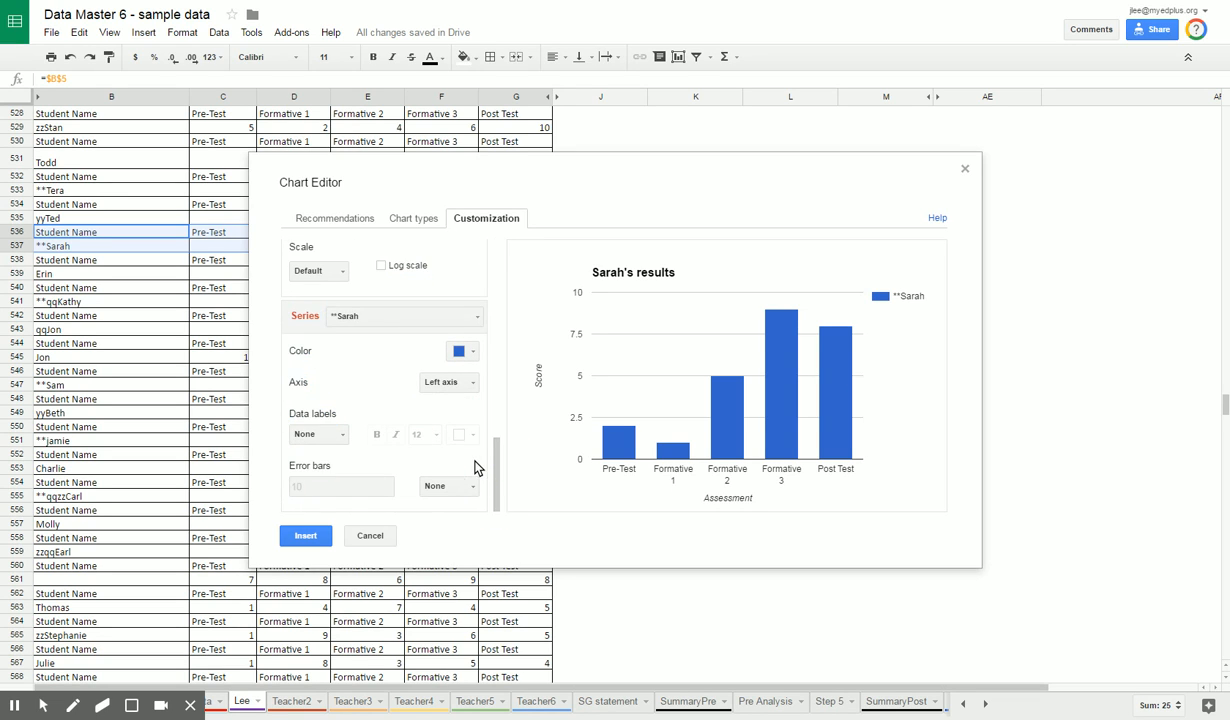
left_click(345, 436)
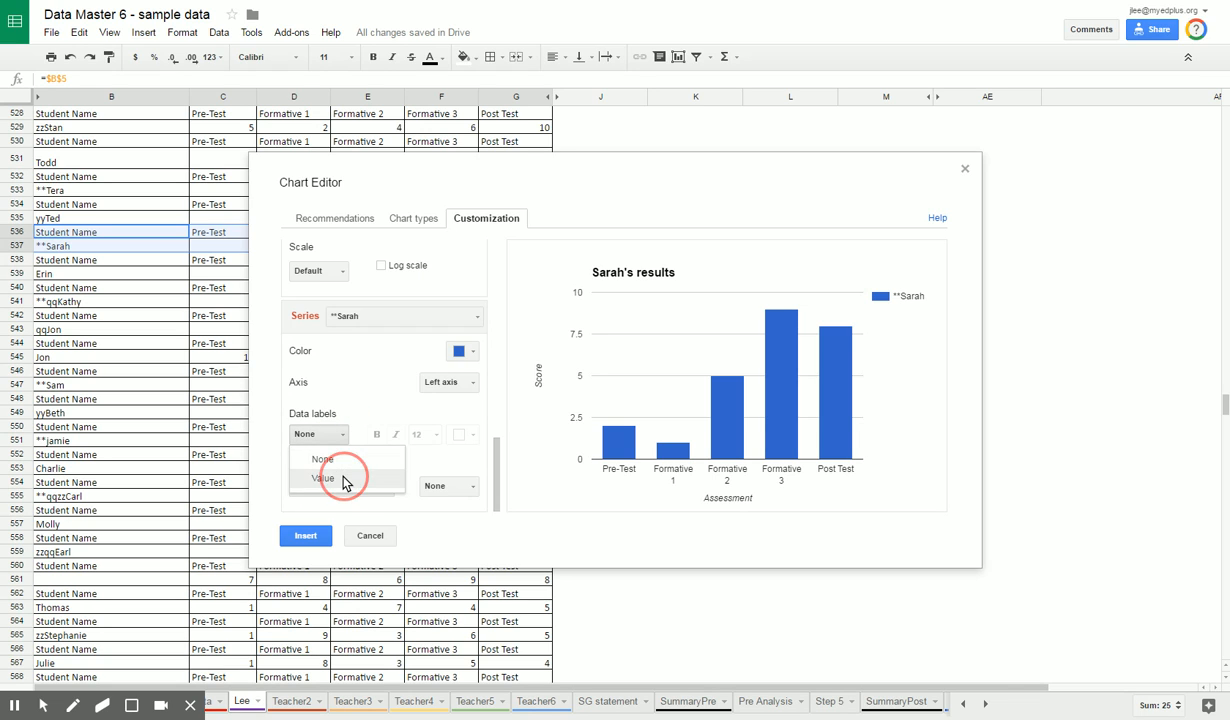
left_click(338, 476)
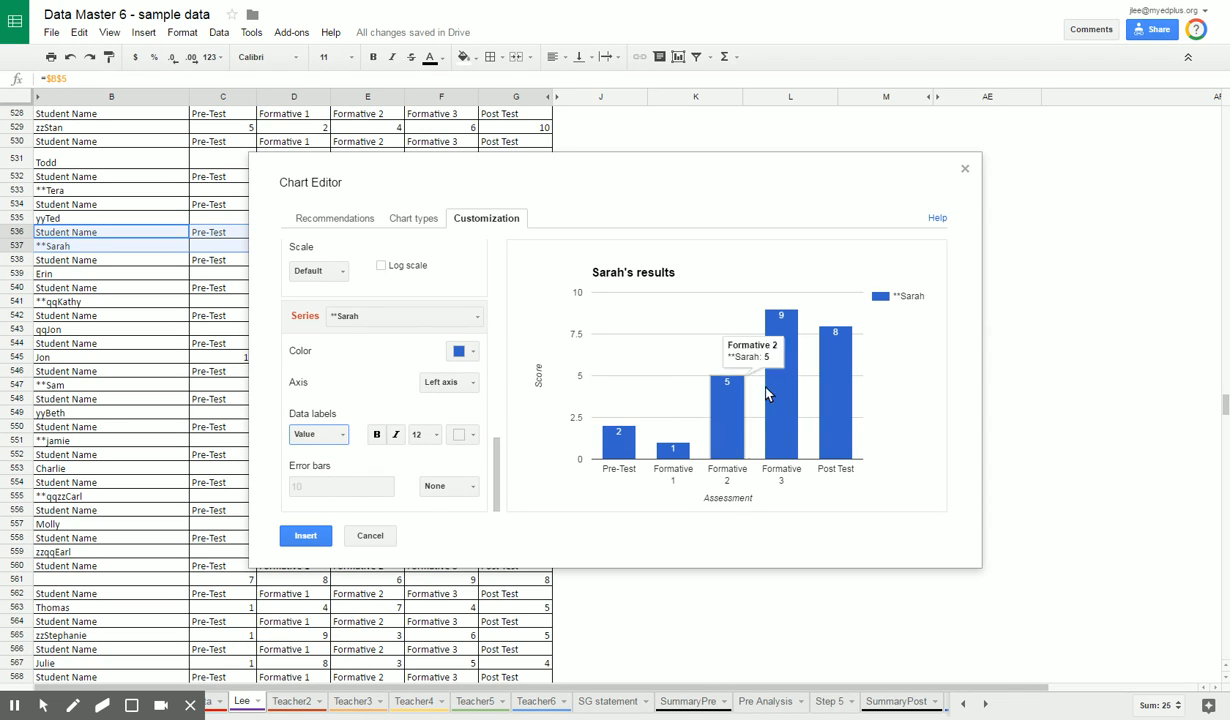
Step: Insert the customized chart into the sheet and place it just below the "Found in rows 250-309" note
left_click(305, 535)
left_click_drag(284, 271, 826, 220)
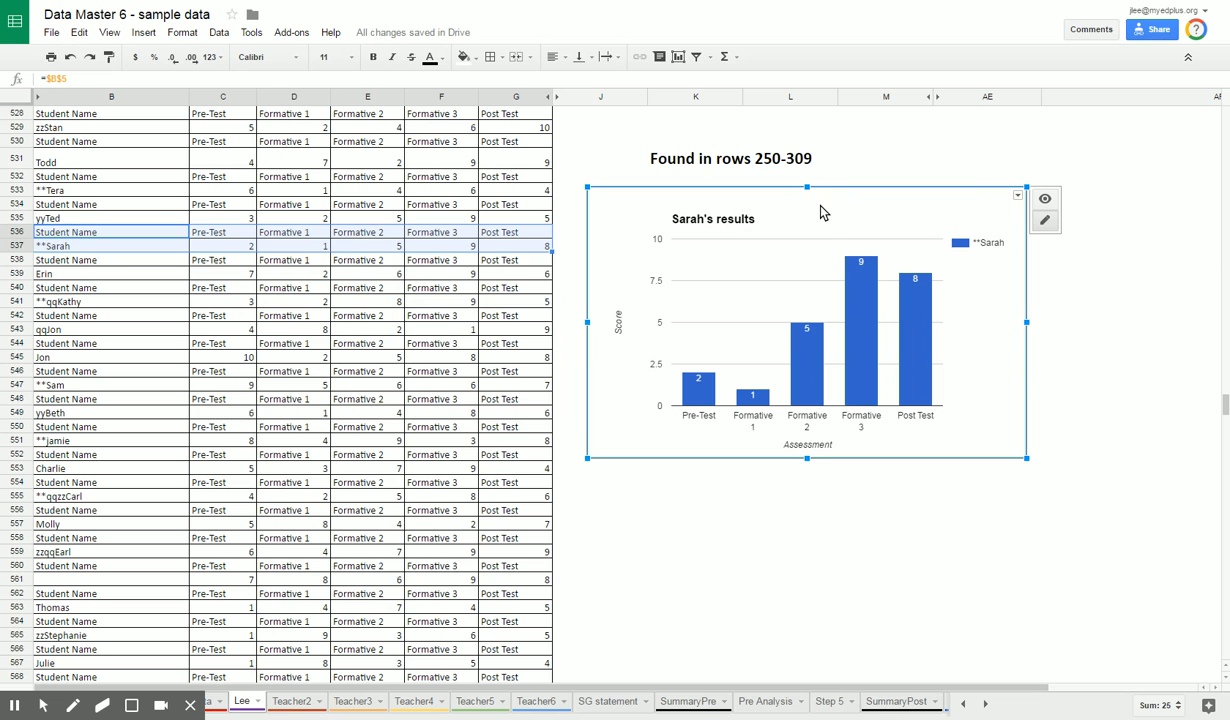
Step: Move the new results chart up the sheet in stages until it covers about rows 483 to 502
scroll(968, 385, "up", 3)
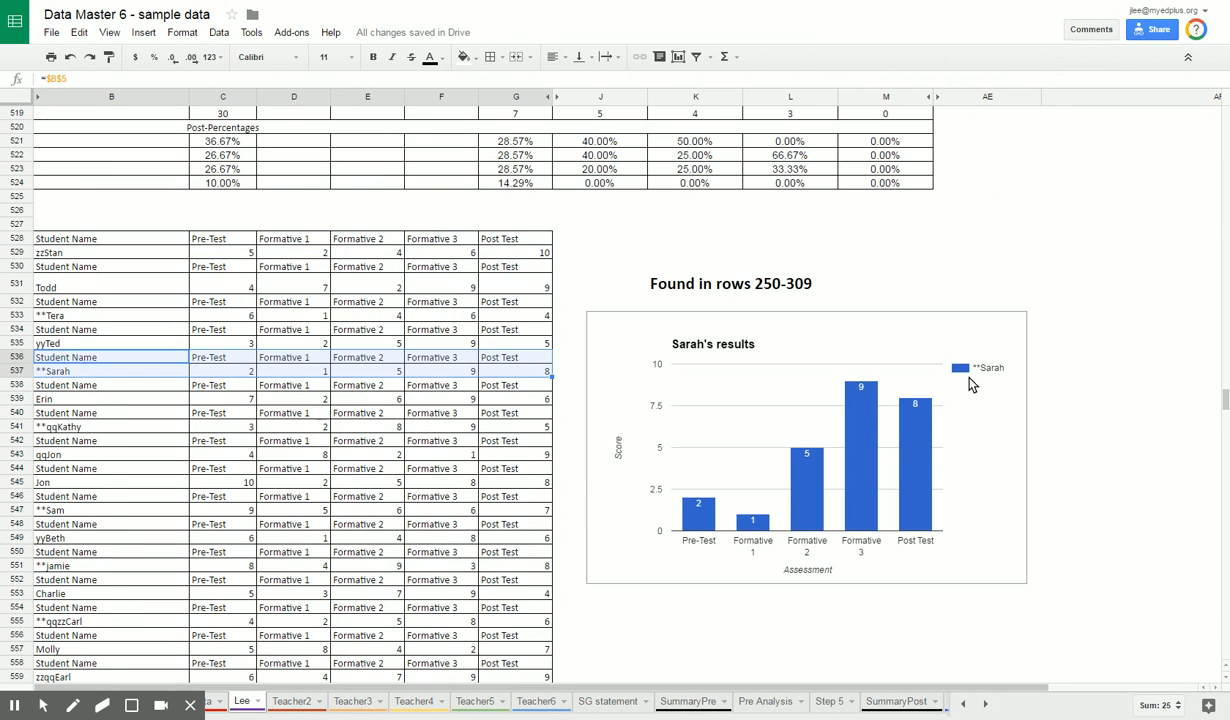
left_click(884, 334)
left_click_drag(861, 343, 879, 187)
scroll(854, 439, "up", 4)
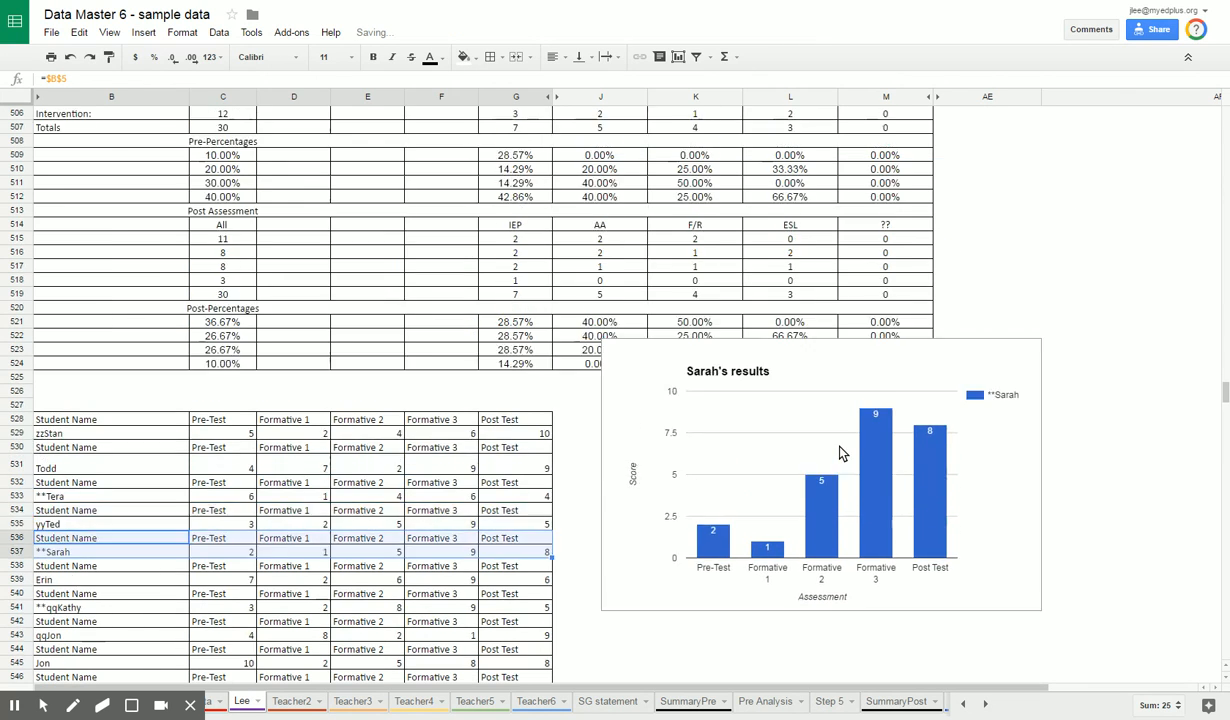
scroll(839, 447, "up", 4)
left_click_drag(842, 520, 717, 252)
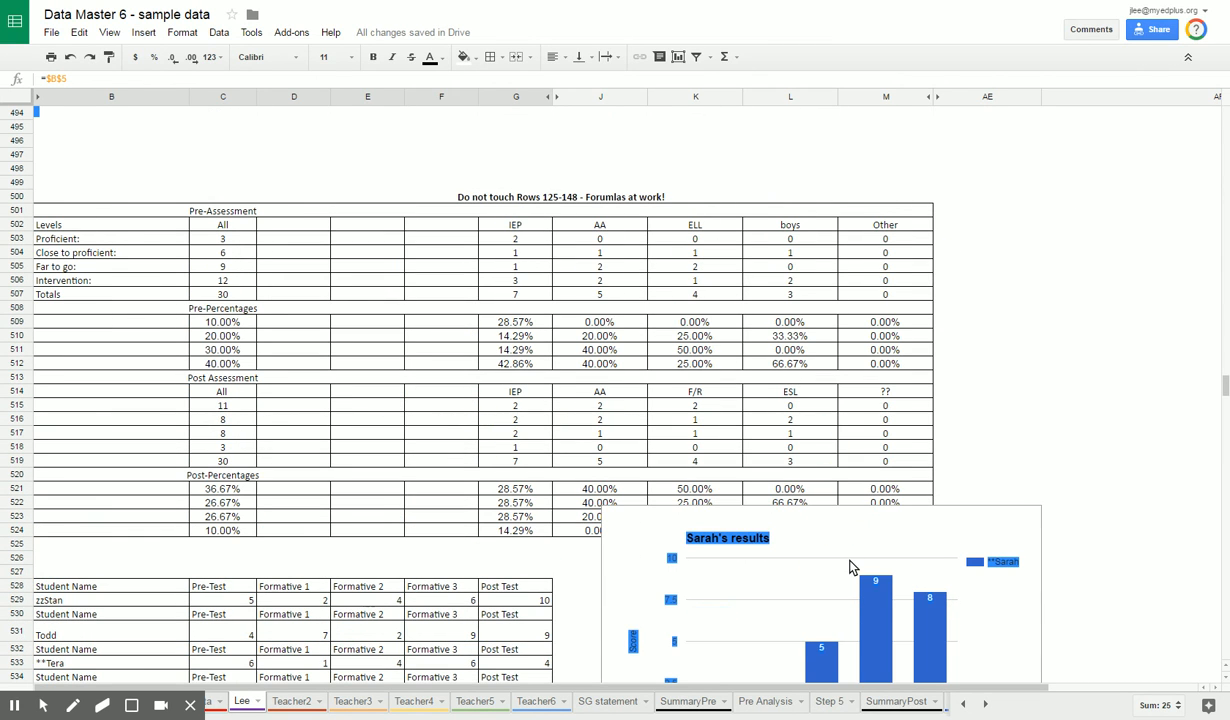
left_click(879, 533)
left_click_drag(984, 520, 706, 137)
scroll(891, 430, "up", 4)
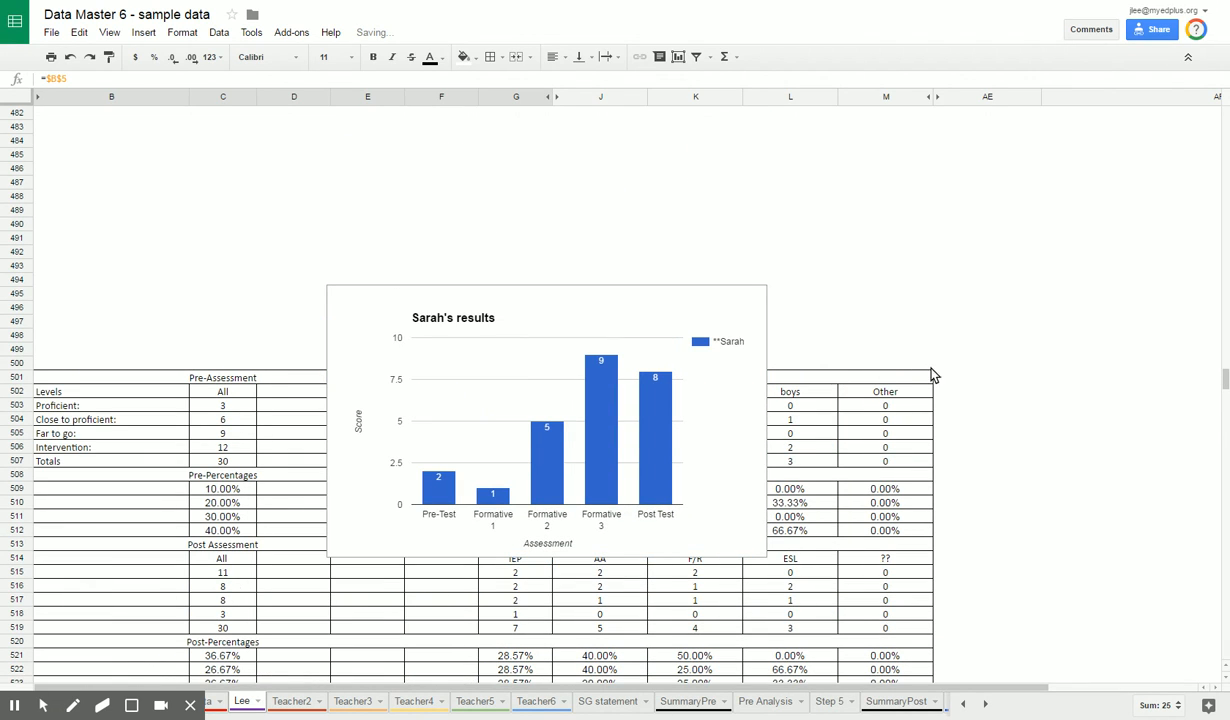
left_click(636, 200)
left_click(682, 321)
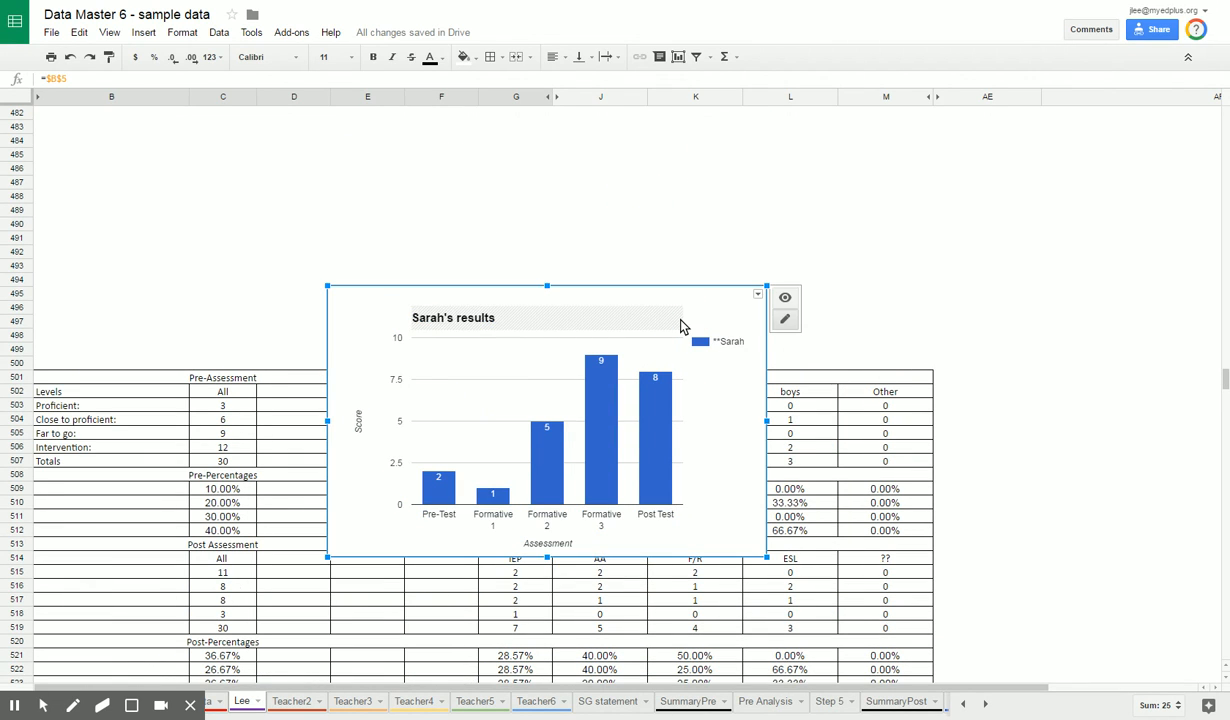
left_click_drag(721, 313, 641, 145)
left_click_drag(1224, 378, 1223, 377)
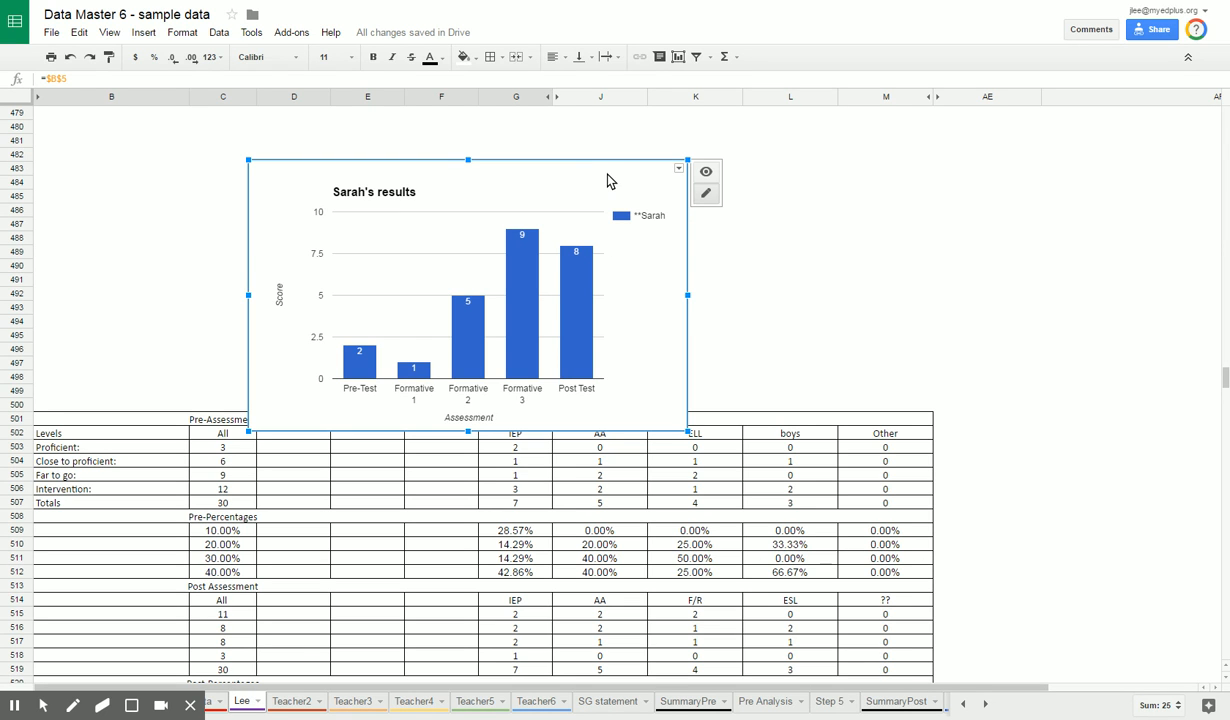
Step: Review the chart source data from row 528 onward, and return to the Student Charts section at row 113
left_click(233, 490)
scroll(233, 490, "down", 10)
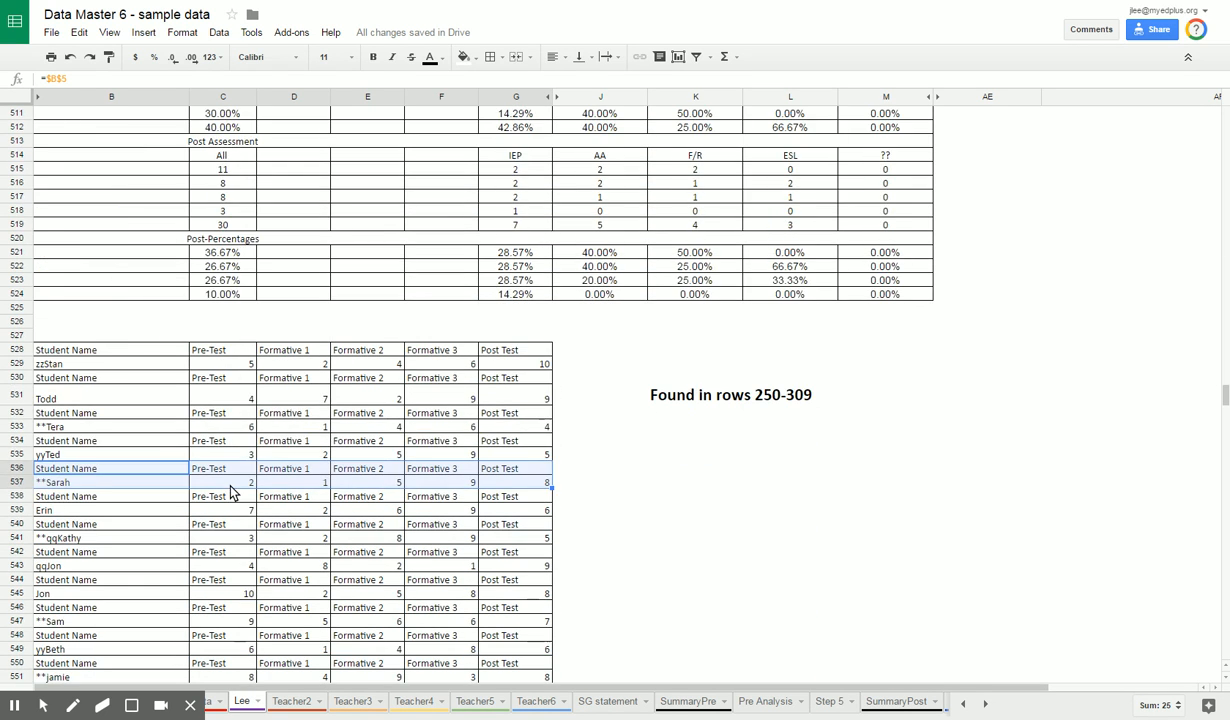
scroll(233, 490, "down", 3)
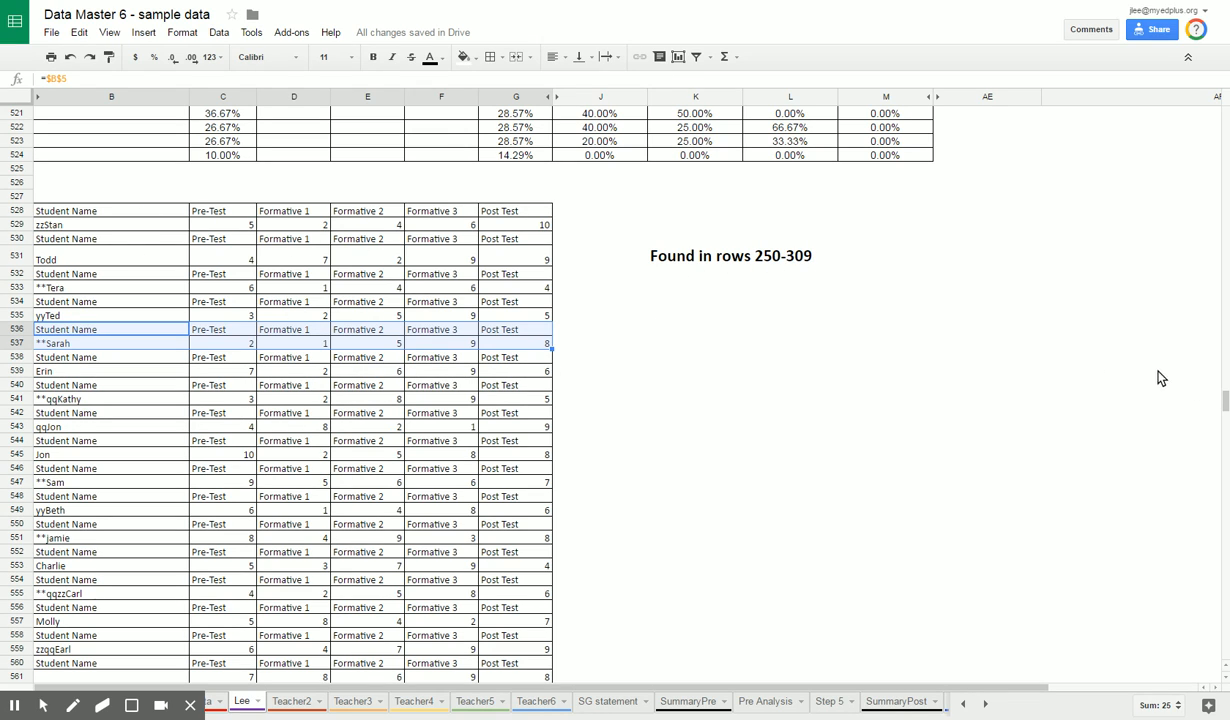
left_click_drag(1224, 400, 1212, 176)
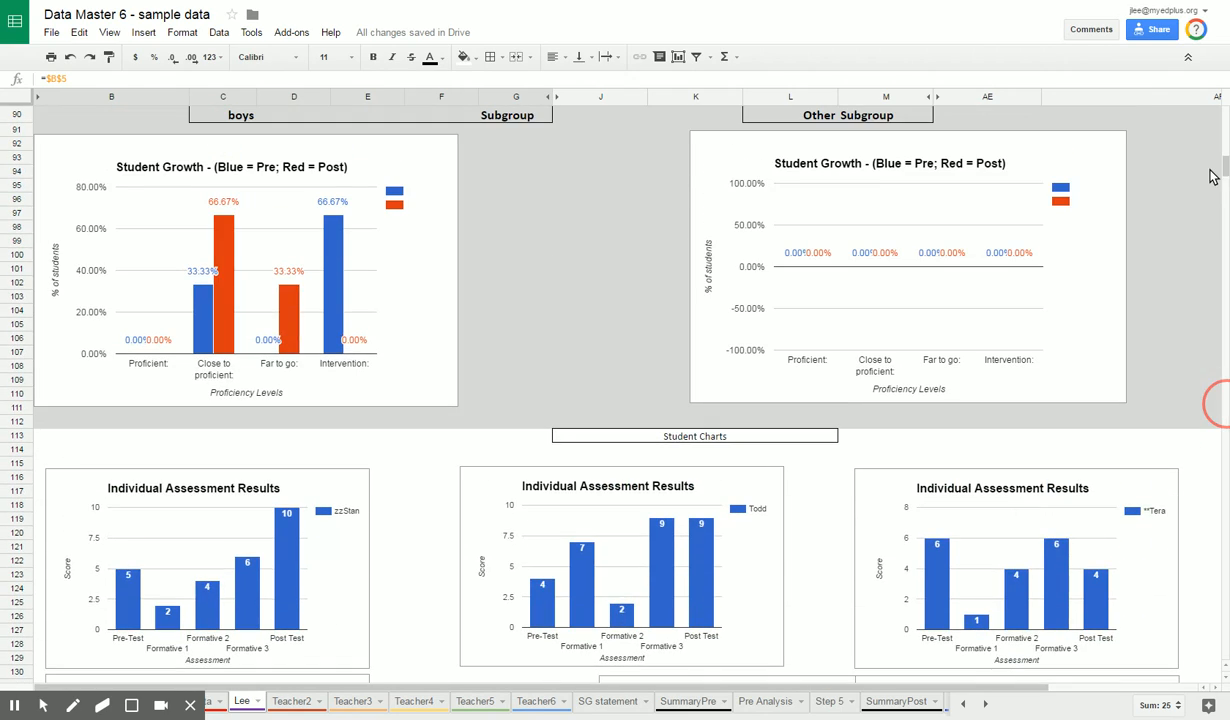